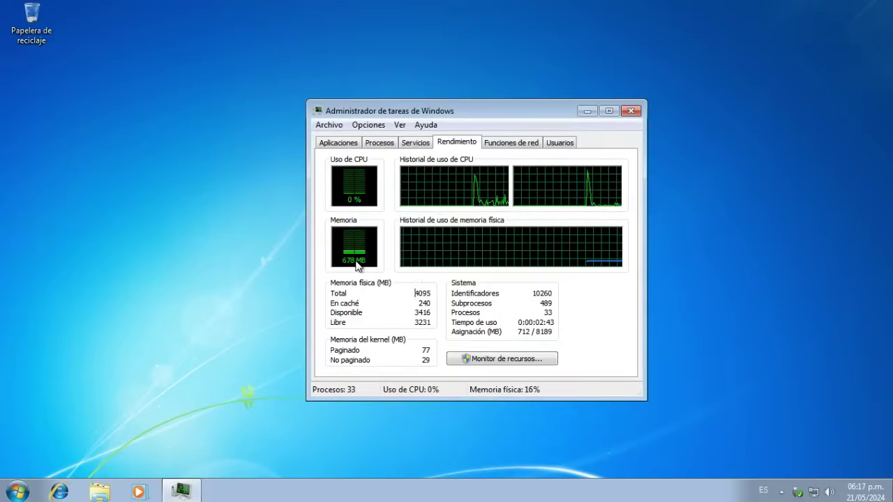
Step: Close Task Manager, run winver to check the installed Windows edition and version, and close the information window
click(630, 111)
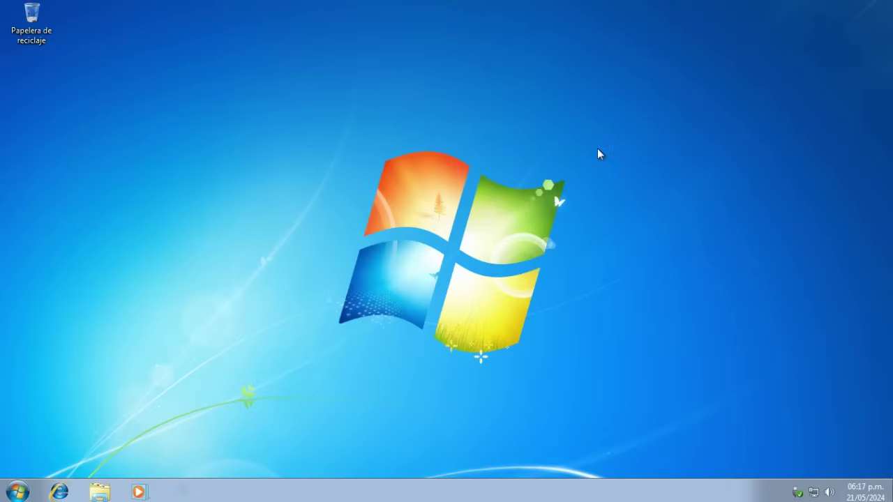
key(super+r)
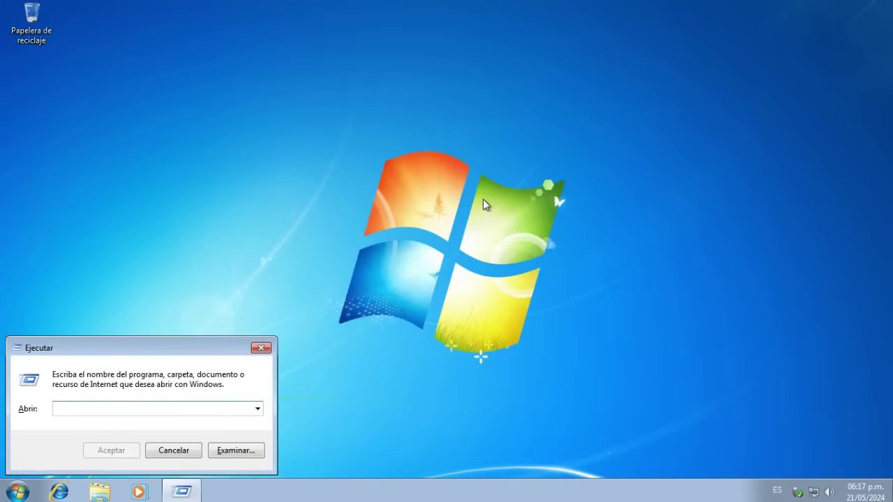
text(winver)
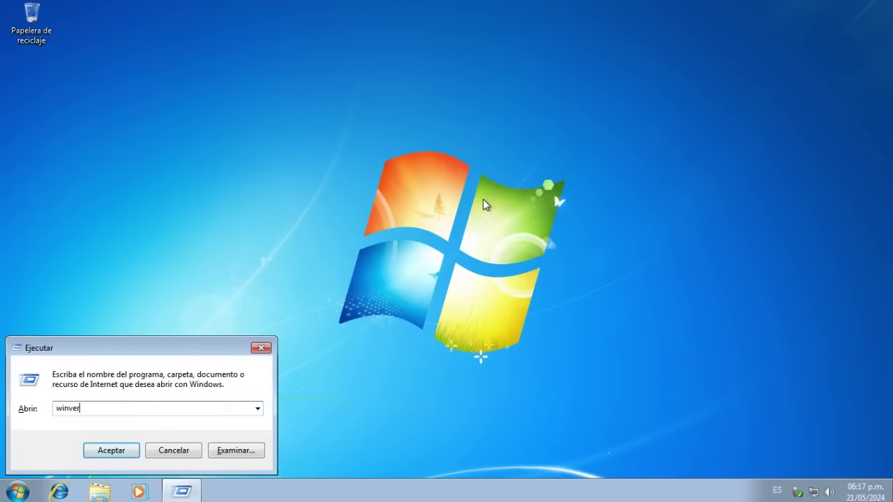
key(Return)
drag(193, 34, 486, 70)
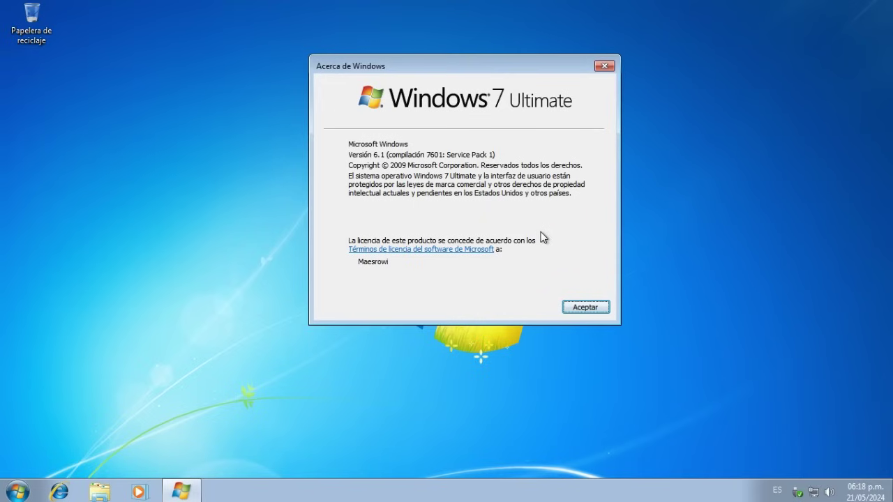
click(604, 66)
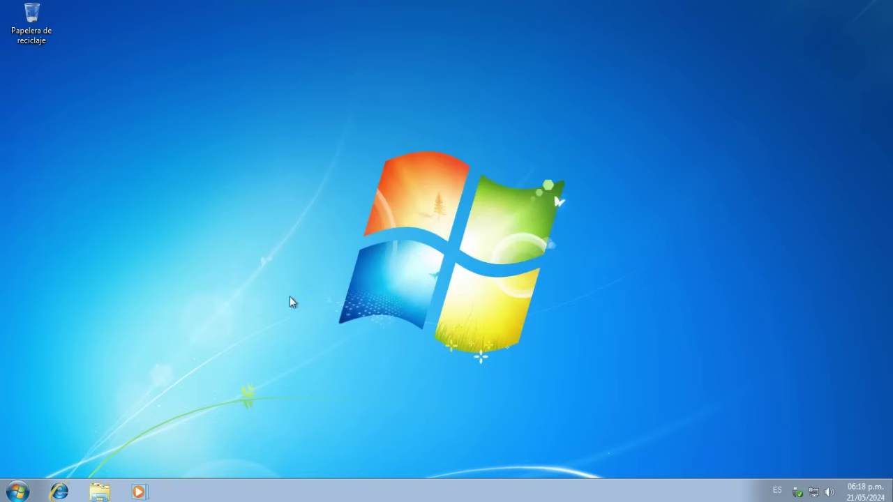
Step: Open Windows Update from the Sistema y seguridad section of the Control Panel
click(18, 492)
click(210, 361)
click(300, 143)
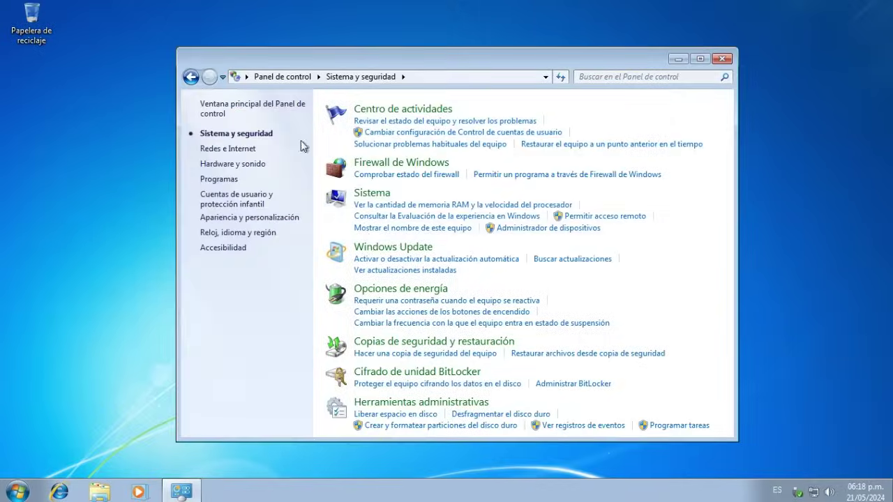
click(371, 248)
click(628, 195)
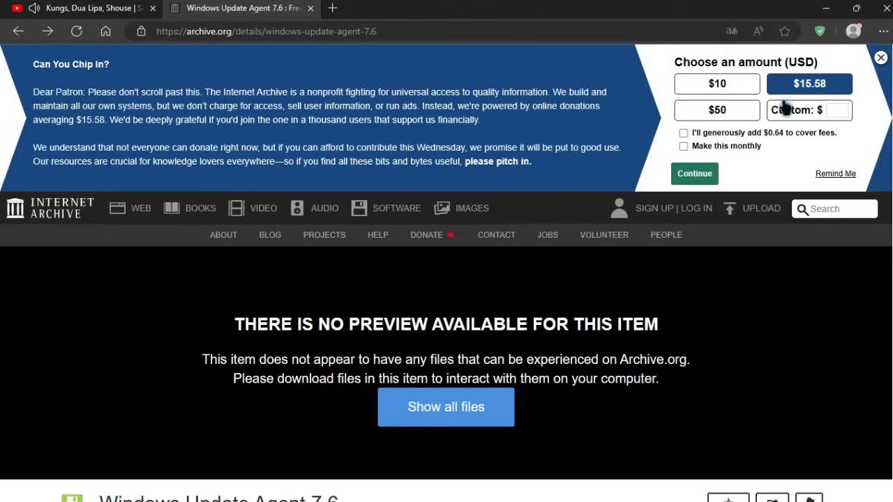
Step: Download WindowsUpdateAgent-7.6-x64.exe from the Internet Archive page and save it in the Win7\Update folder
scroll(532, 168, down, 4)
scroll(533, 169, down, 3)
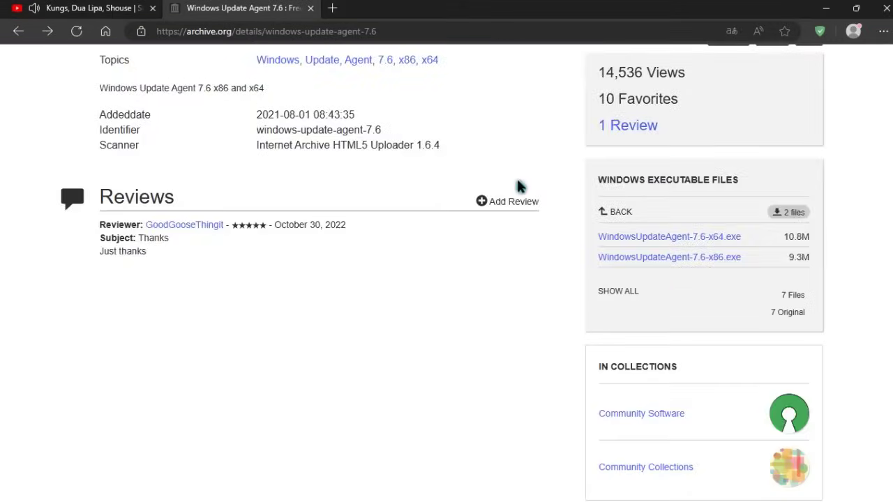
scroll(384, 153, up, 1)
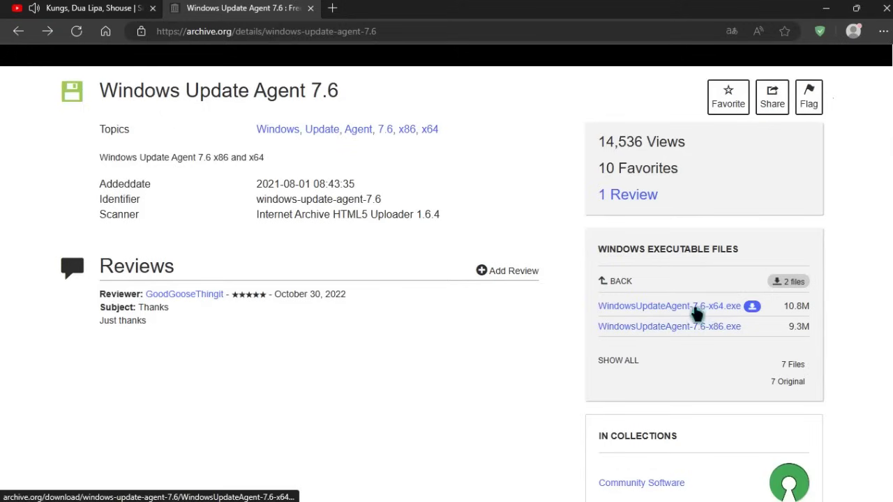
click(752, 307)
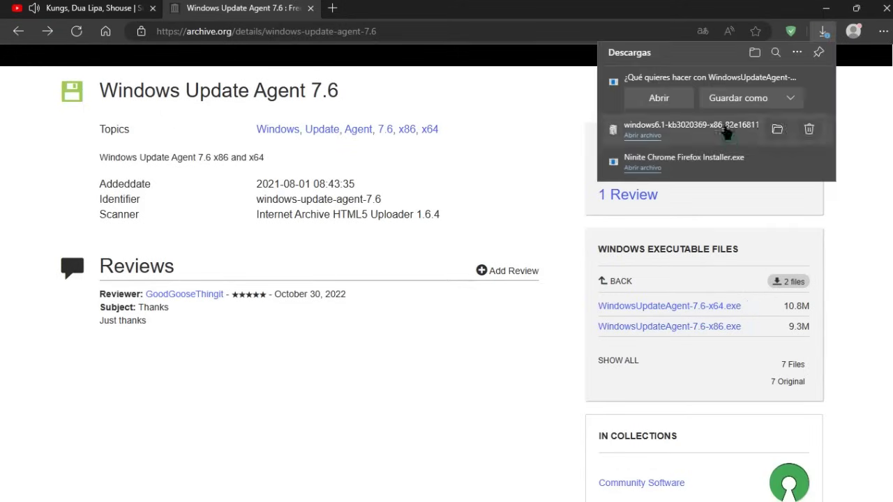
click(729, 101)
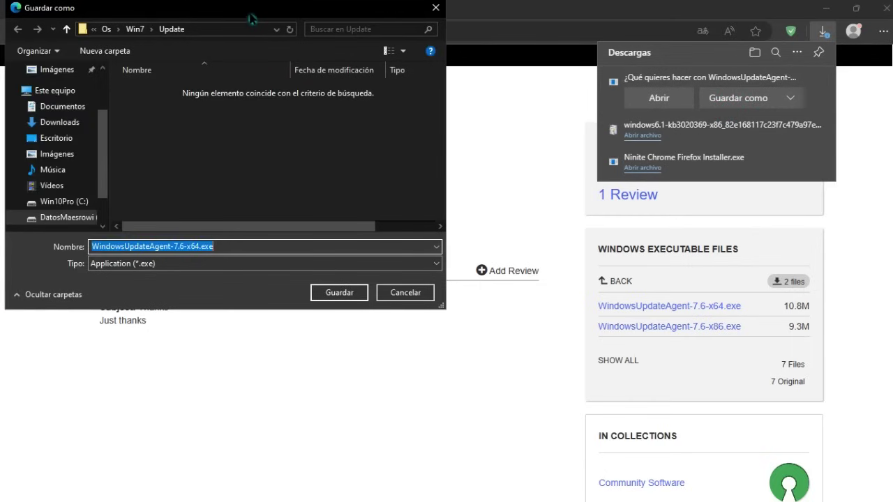
drag(252, 18, 427, 36)
click(534, 312)
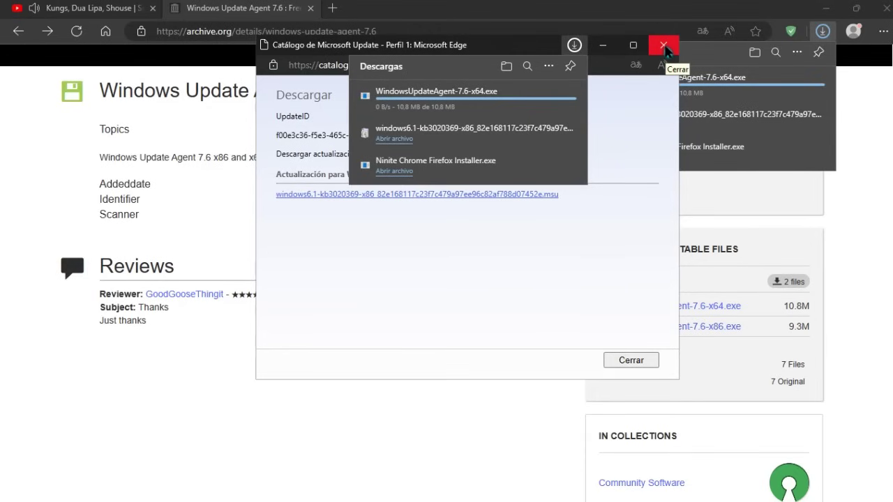
Step: Examine the KB3020369 update number in the Microsoft Update Catalog download window and close that window
click(573, 45)
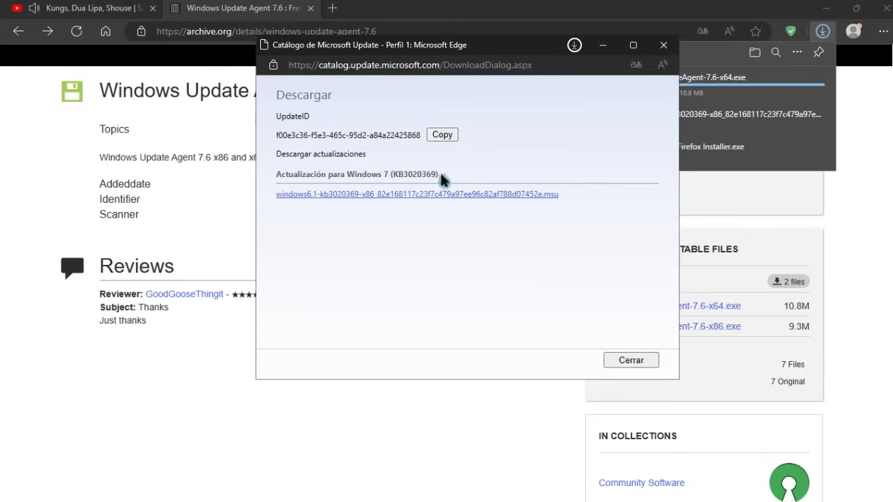
drag(440, 174, 421, 174)
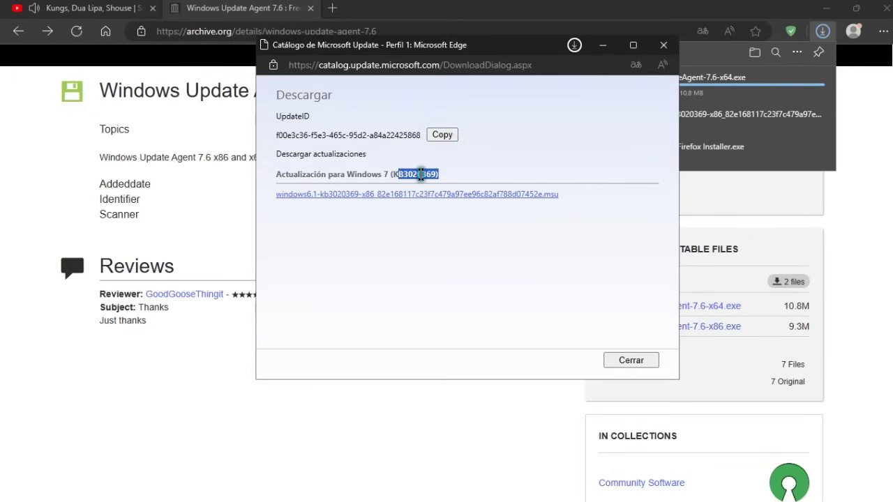
click(664, 46)
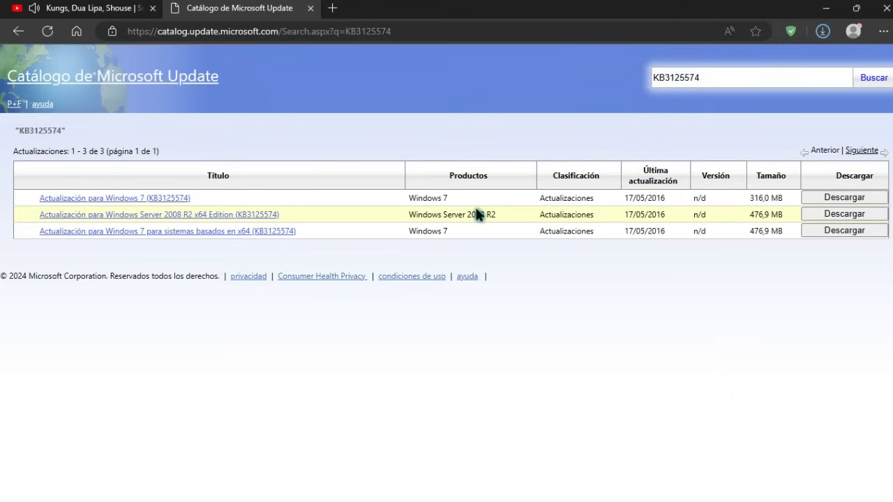
Step: Download the x86 Windows 7 package of update KB3125574 from the Microsoft Update Catalog, declining the page translation
click(844, 198)
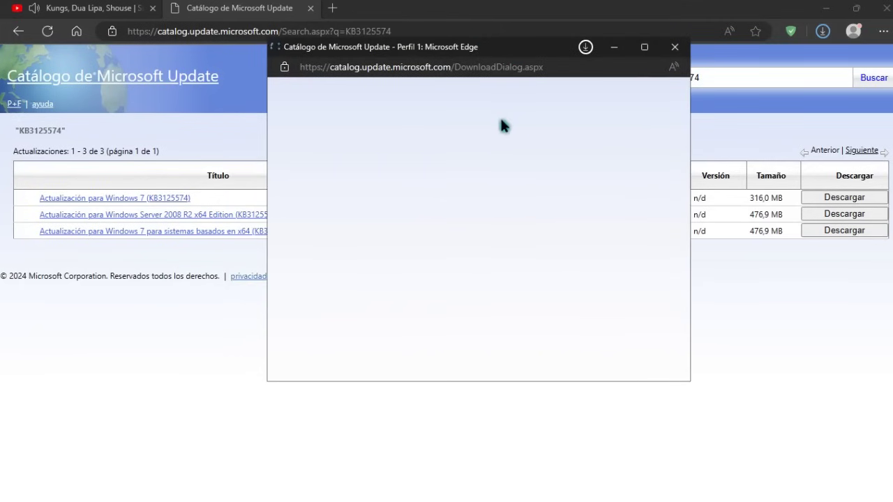
click(632, 180)
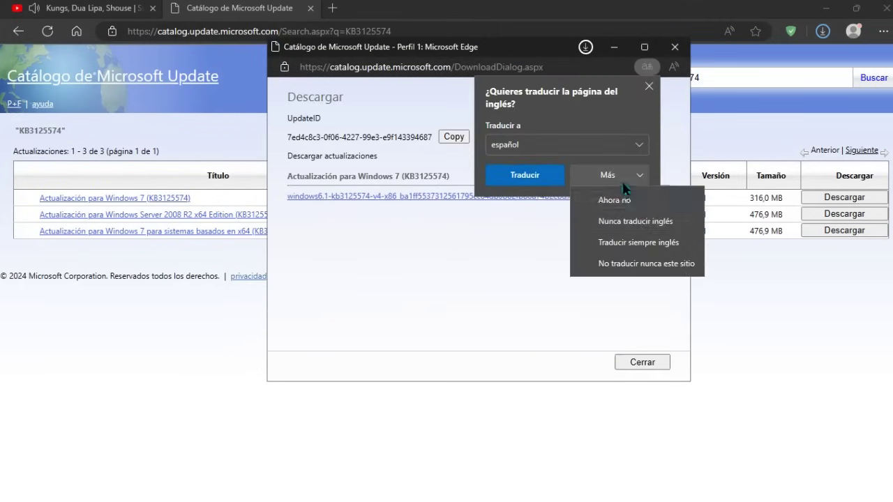
click(638, 202)
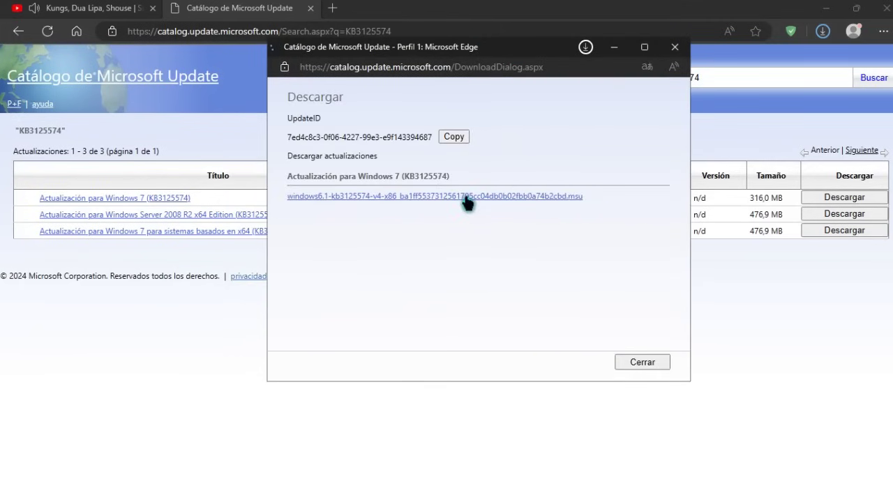
click(465, 197)
click(495, 123)
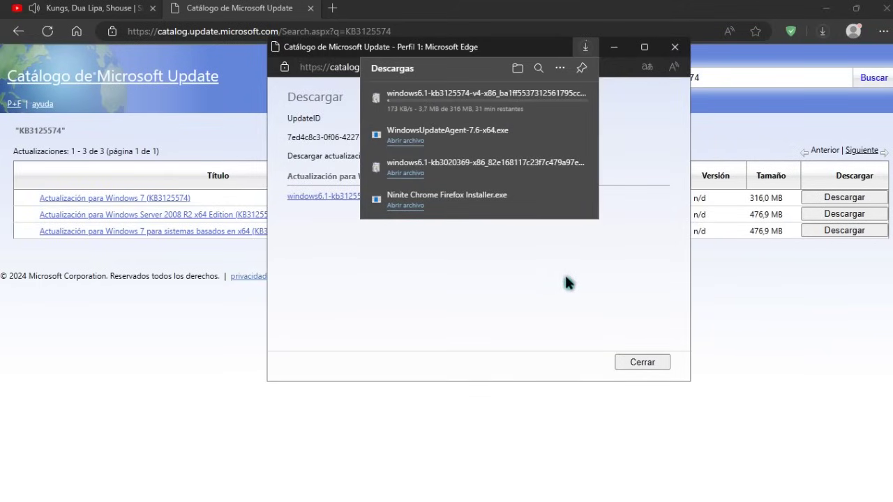
drag(508, 50, 484, 74)
Step: Check the size of the KB3125574 update for Windows 7 and review the browser's download list
click(771, 197)
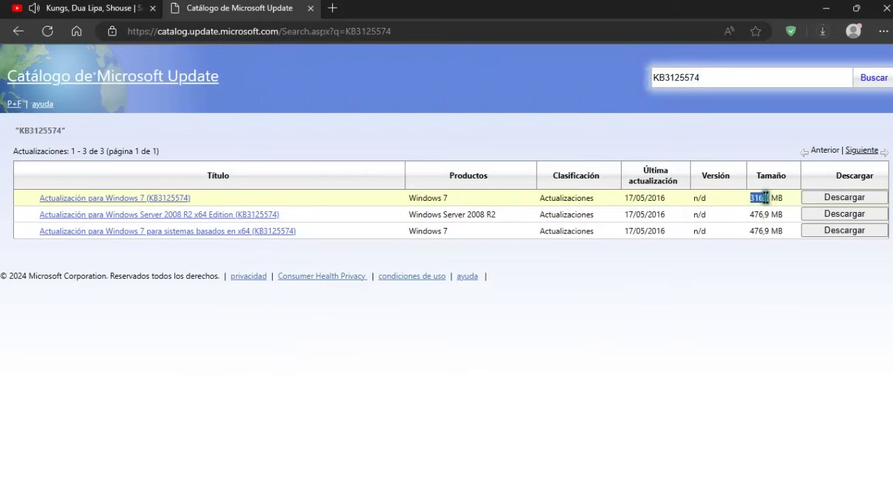
click(822, 30)
click(677, 95)
scroll(467, 205, down, 5)
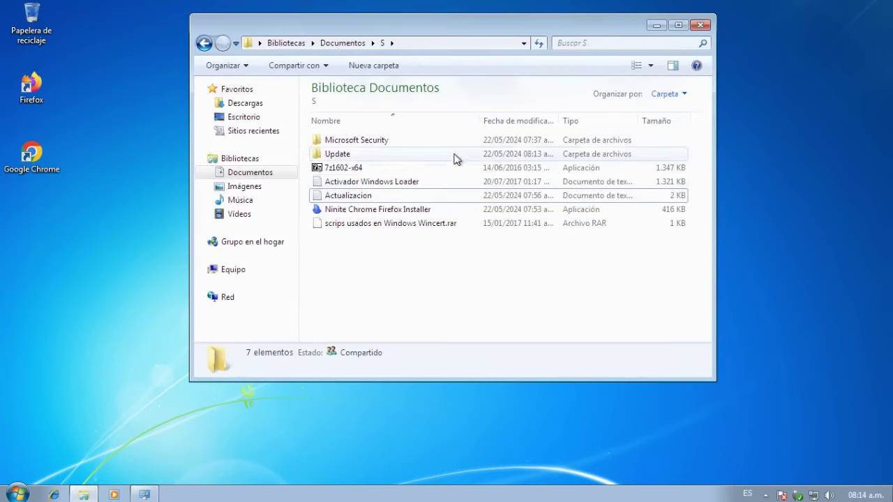
Step: Open the Update folder and try to install the windows6.1-kb3020369-x86 update package
double_click(383, 149)
drag(494, 31, 511, 30)
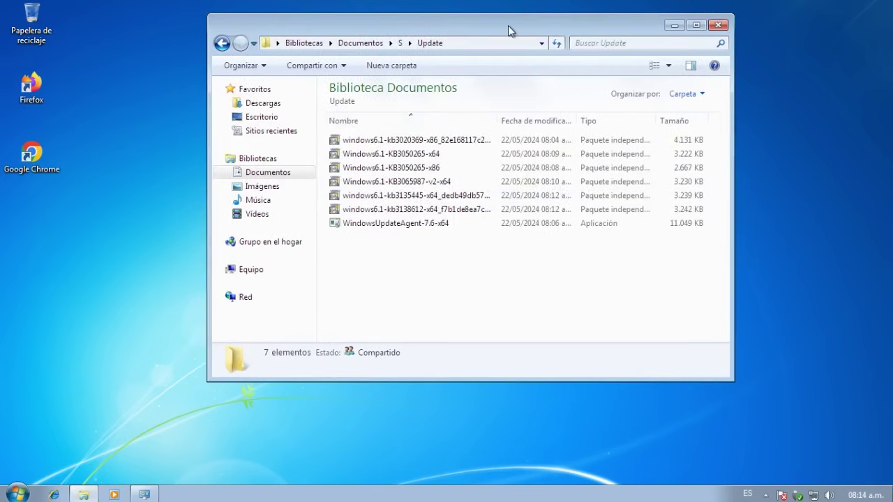
right_click(393, 139)
click(438, 145)
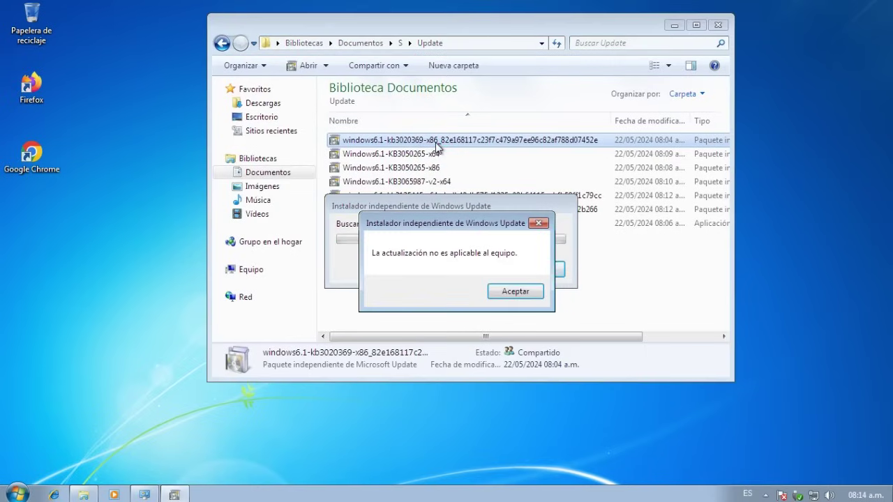
click(502, 294)
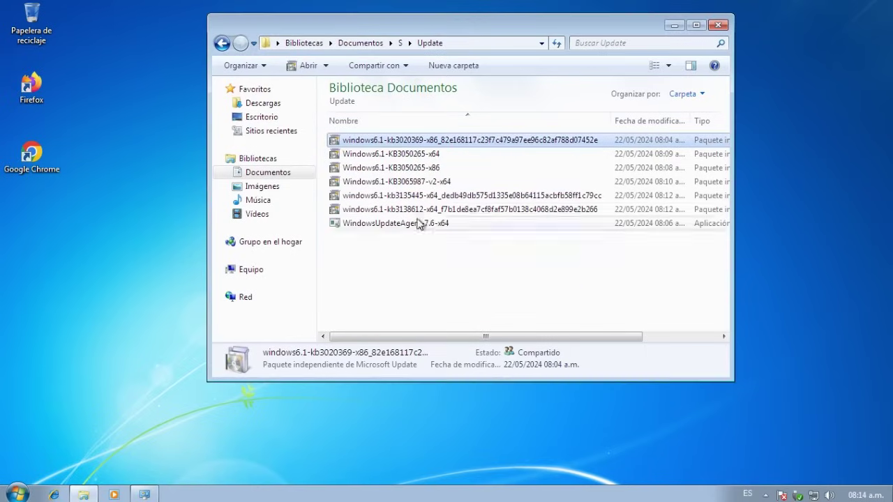
Step: Install the Windows6.1-KB3050265-x64 update package and close the installer without restarting
click(388, 153)
right_click(386, 156)
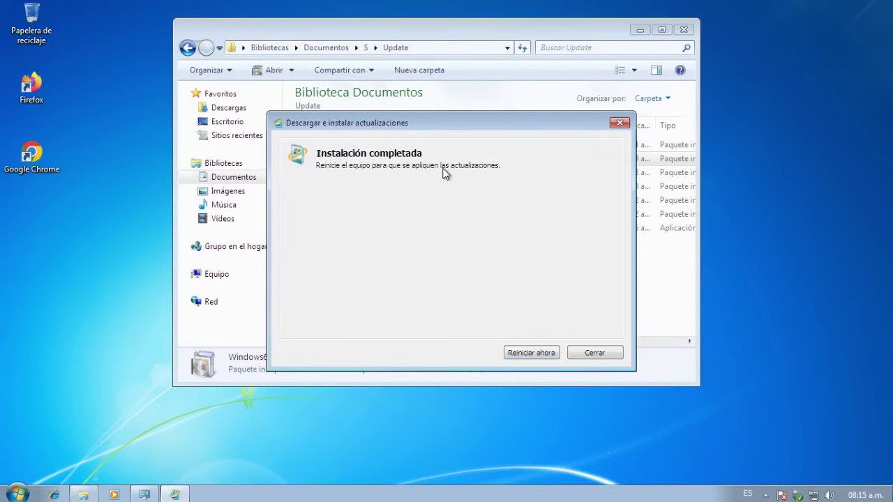
click(593, 357)
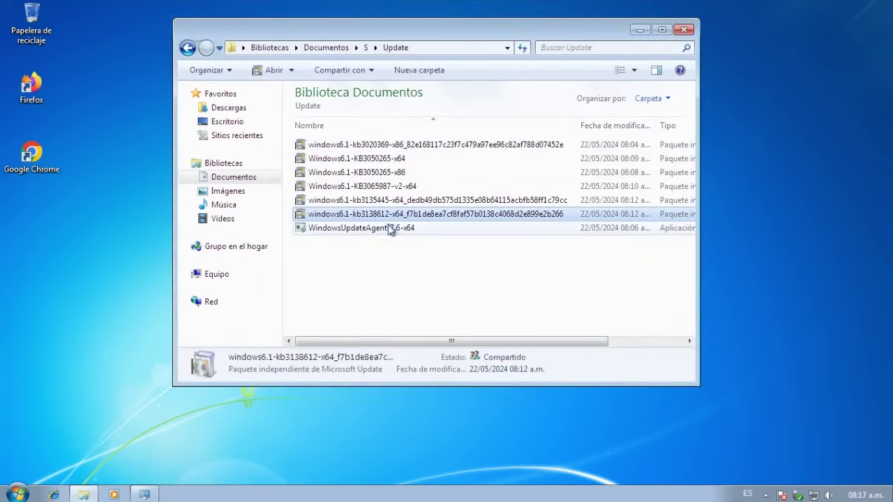
Step: Install WindowsUpdateAgent-7.6-x64 as administrator and restart the computer to complete the installation
right_click(388, 228)
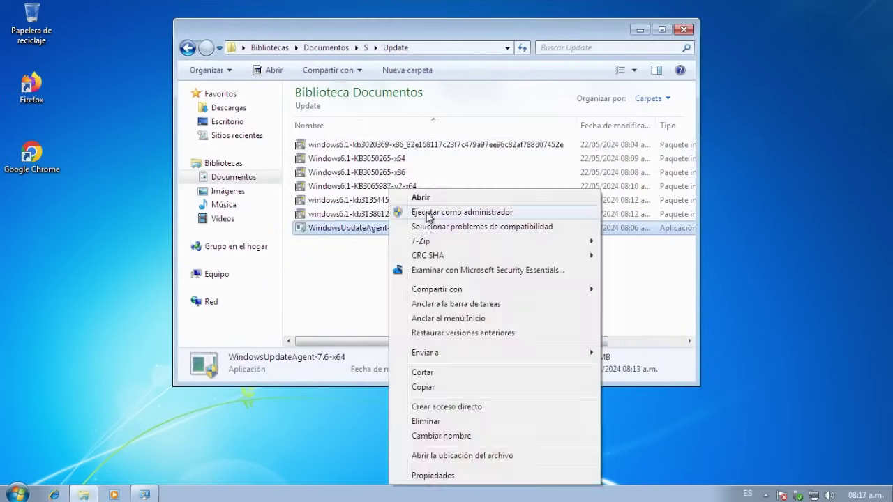
click(428, 213)
click(482, 241)
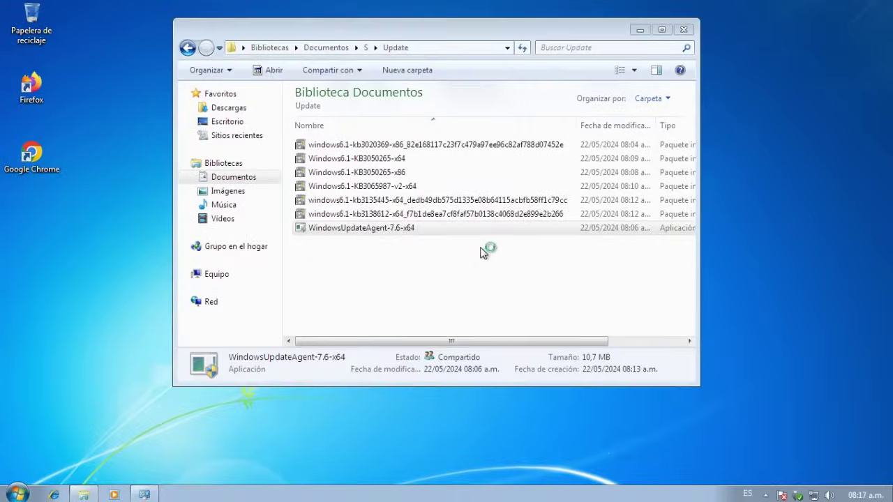
click(331, 301)
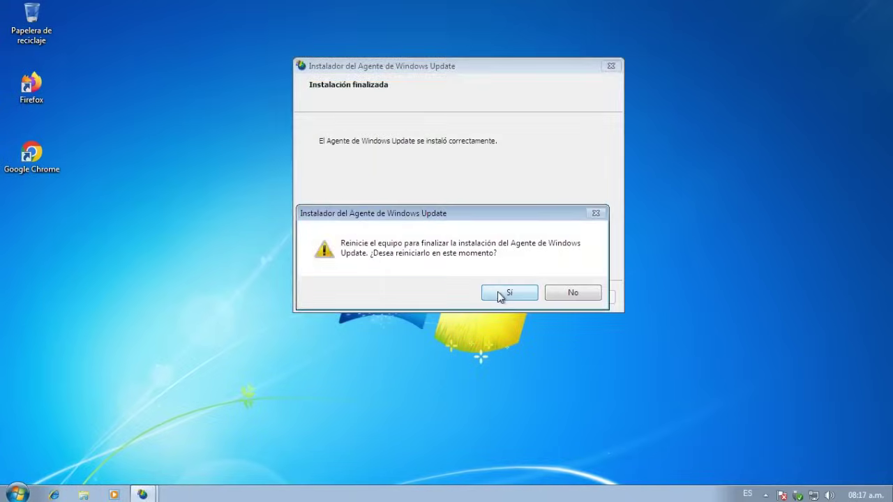
click(507, 293)
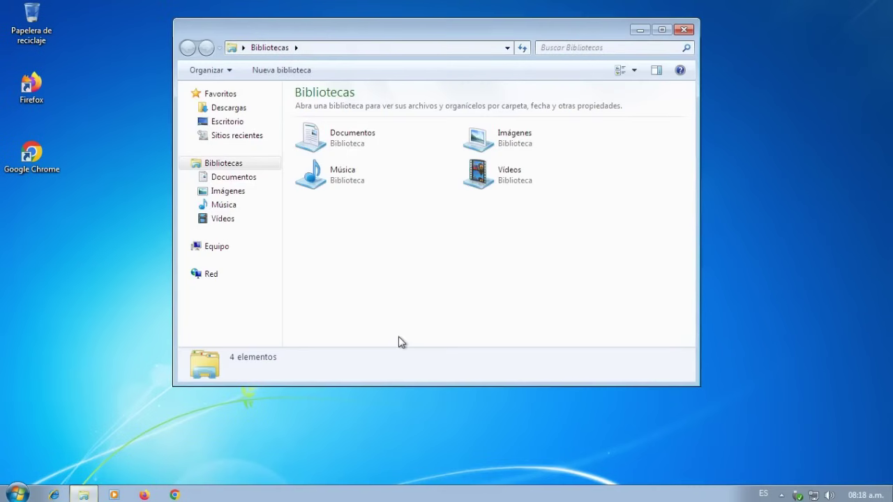
Step: Rename the local disk C: to Win7Ul in its properties and start Disk Cleanup on it
click(244, 251)
click(370, 120)
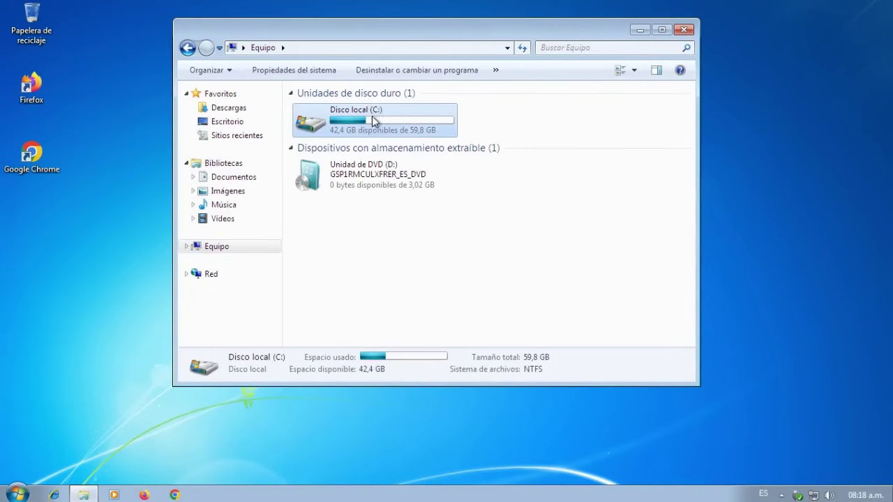
right_click(370, 119)
click(418, 325)
click(573, 339)
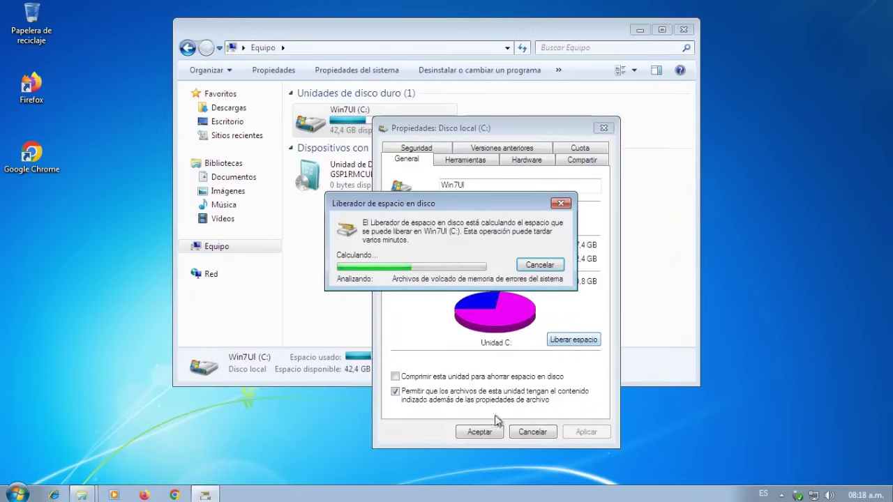
click(481, 268)
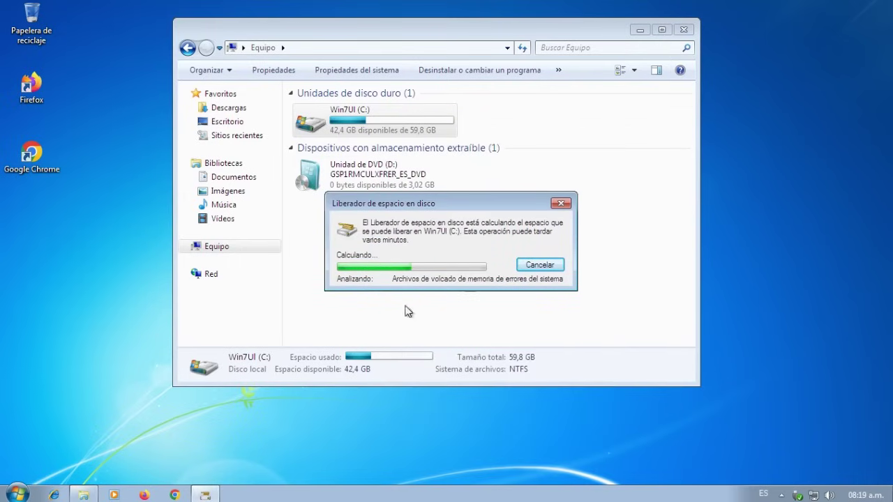
Step: Browse the full list of installed programs, including the 7-Zip folder
click(21, 492)
click(69, 438)
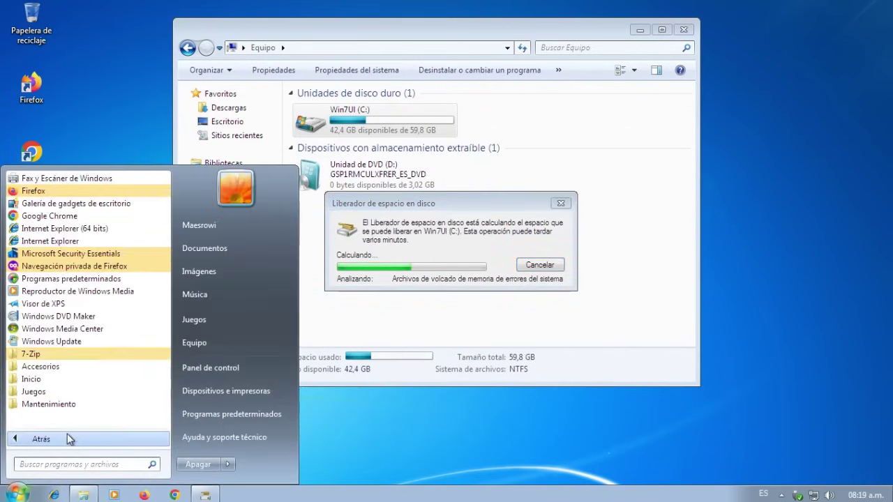
click(90, 352)
click(90, 351)
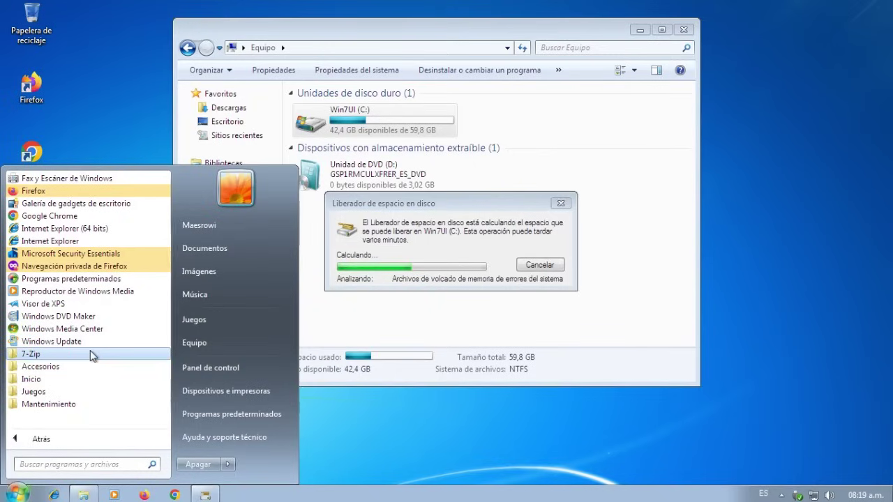
Step: Open Windows Update, check for updates for the computer, and minimize its window
click(85, 343)
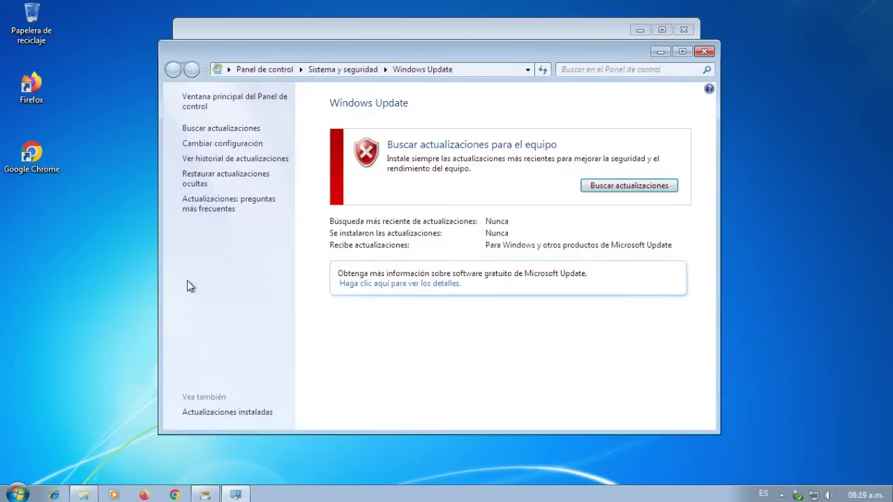
click(595, 187)
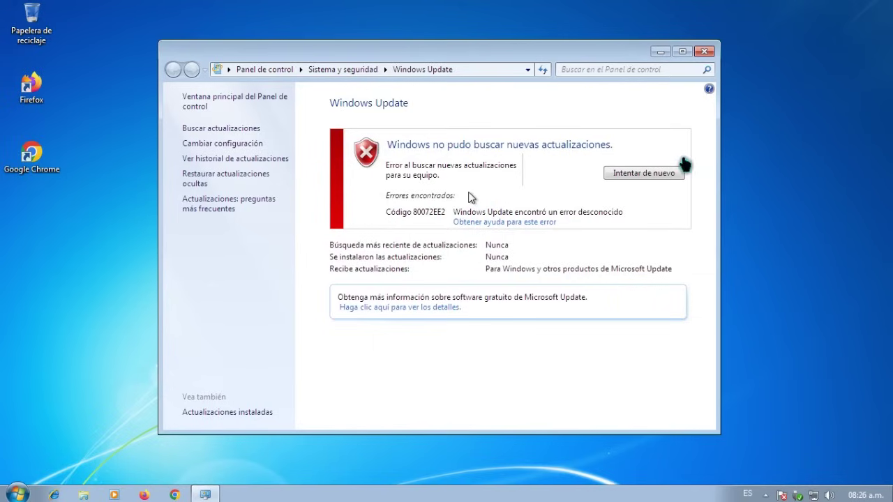
click(661, 52)
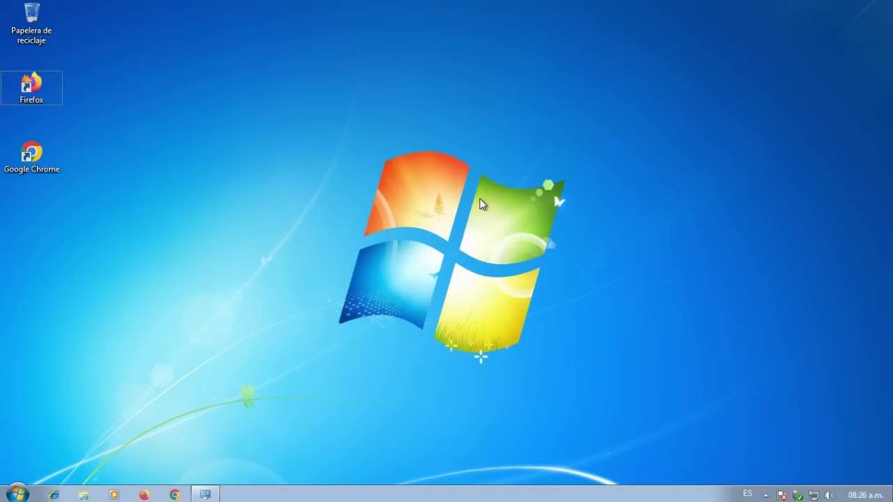
Step: Open the Windows services console, widen the Nombre column and sort the services by name in descending order
key(super+r)
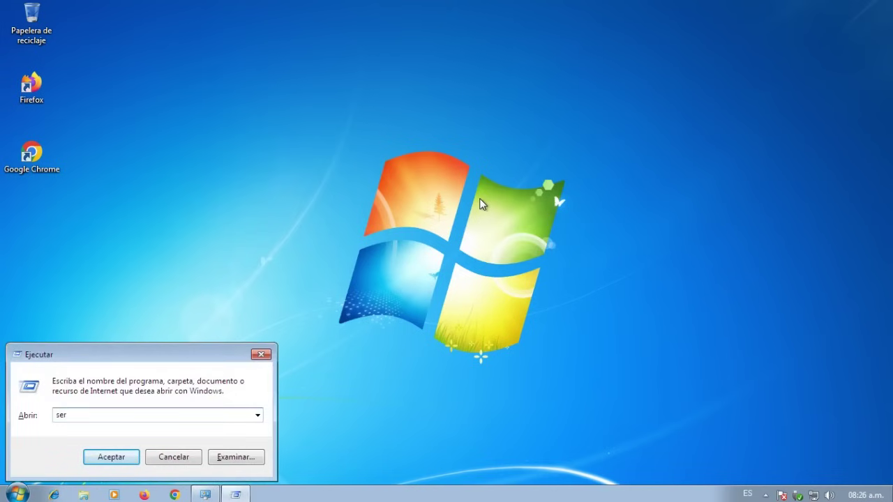
text(servvice)
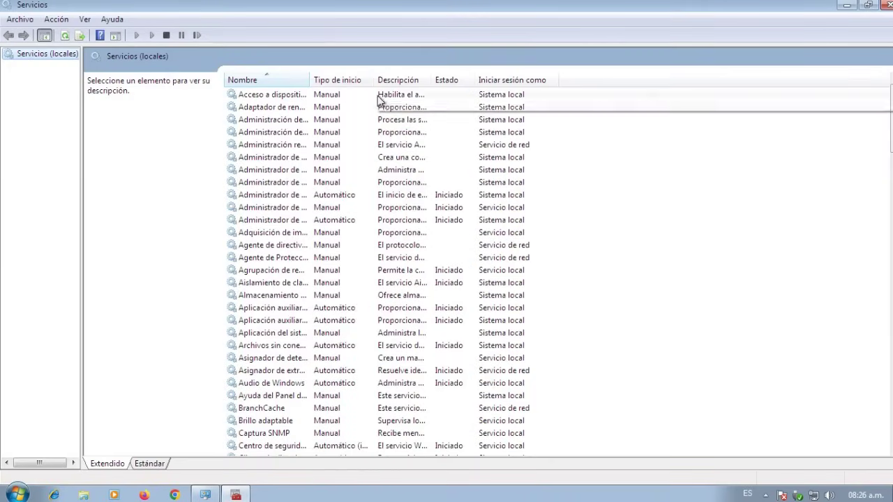
drag(311, 82, 544, 85)
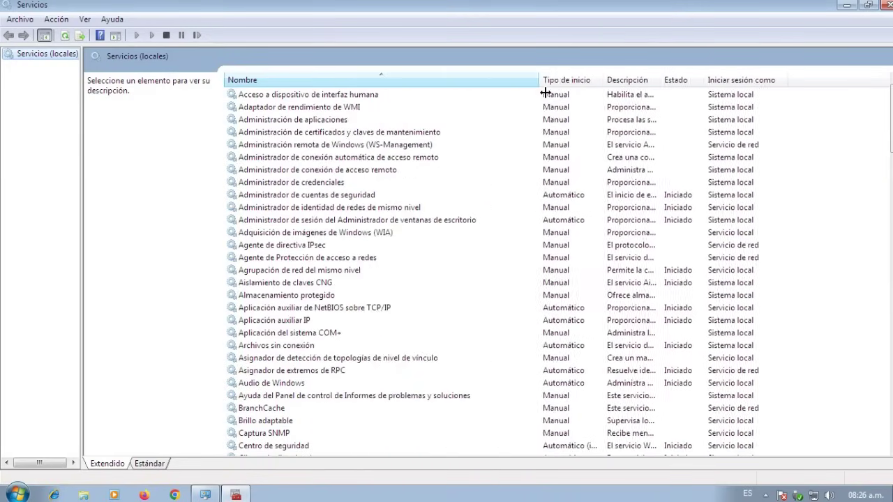
click(337, 82)
Step: Stop the Windows Update and Servicios de cifrado services from their properties
double_click(287, 95)
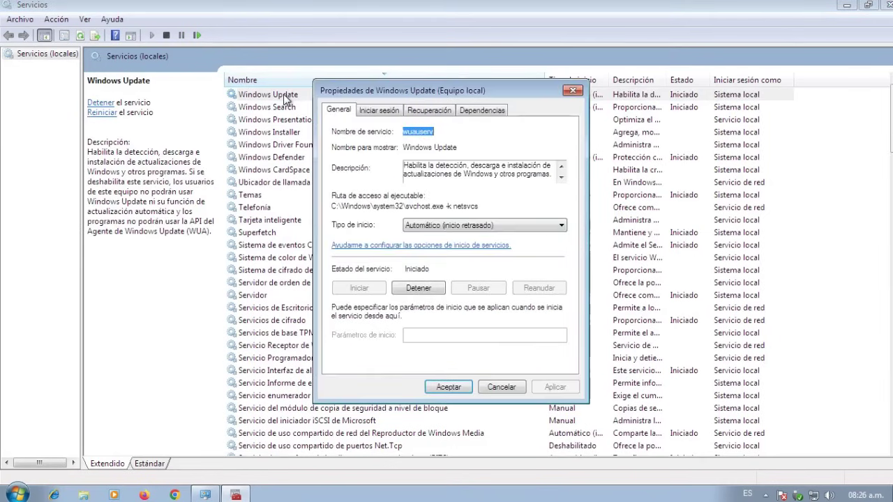
click(419, 288)
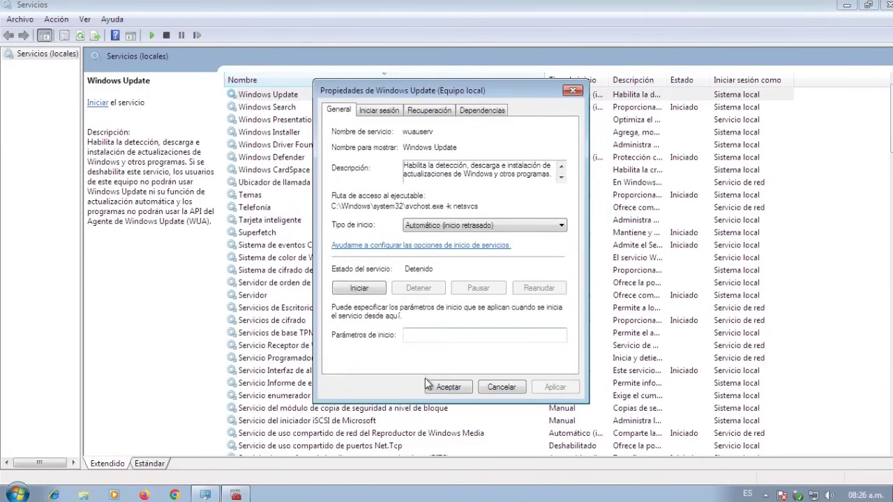
click(448, 387)
double_click(305, 321)
click(418, 288)
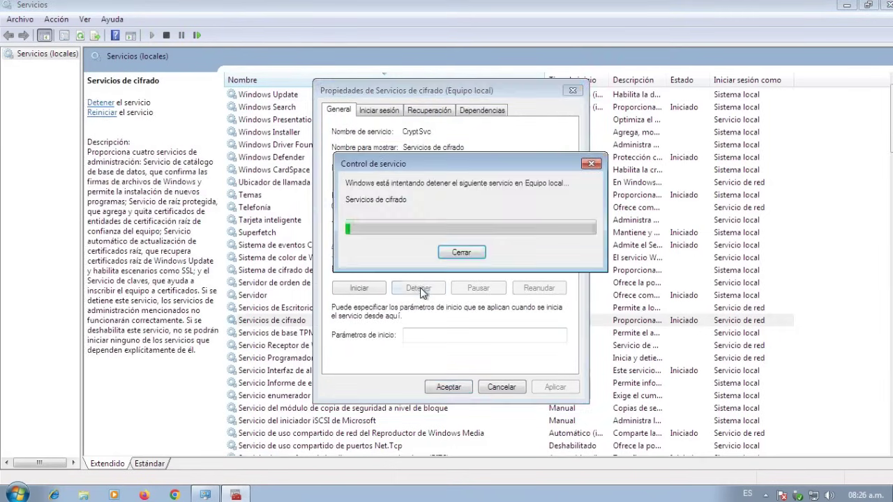
click(447, 386)
Step: Stop the Servicio de transferencia inteligente en segundo plano (BITS) and minimize the services console
scroll(314, 314, down, 4)
double_click(318, 308)
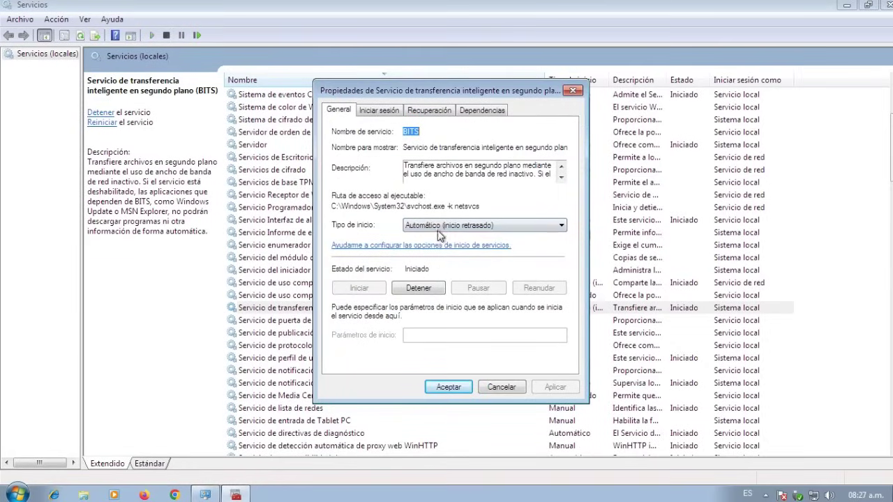
click(424, 288)
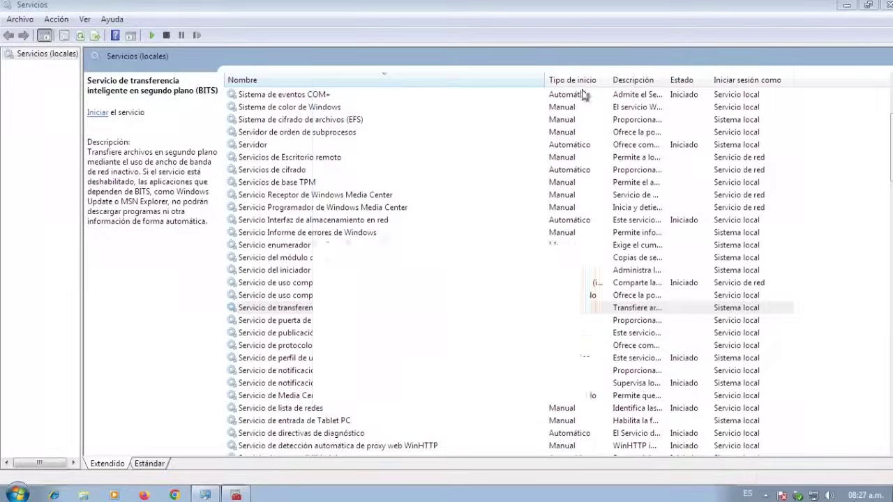
click(847, 8)
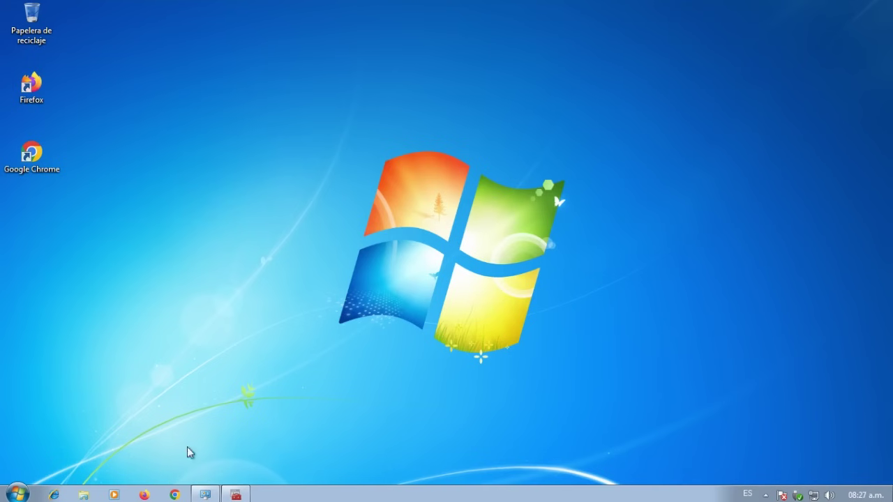
Step: Open the SoftwareDistribution folder inside the Windows folder on drive C: in a maximized file window
click(83, 496)
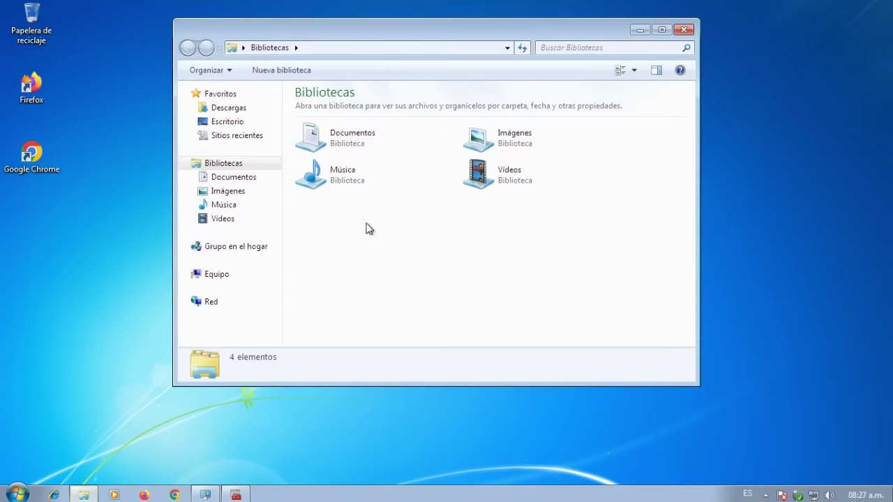
click(216, 275)
double_click(372, 132)
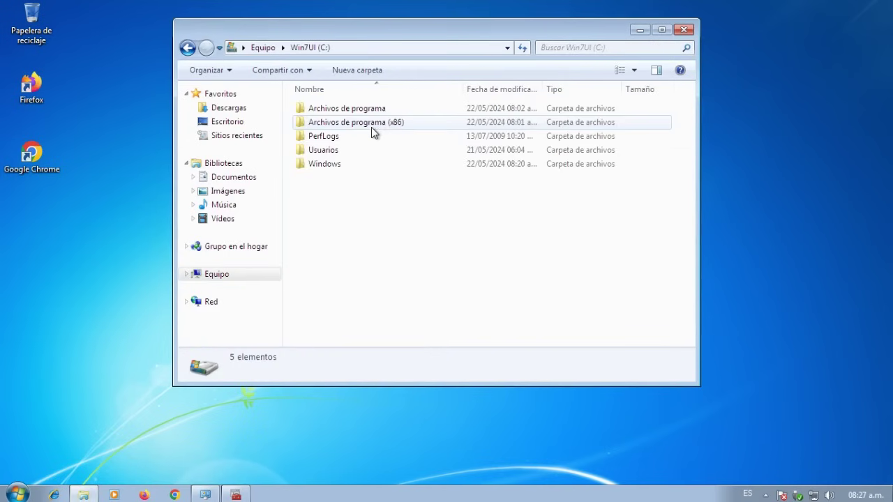
double_click(358, 164)
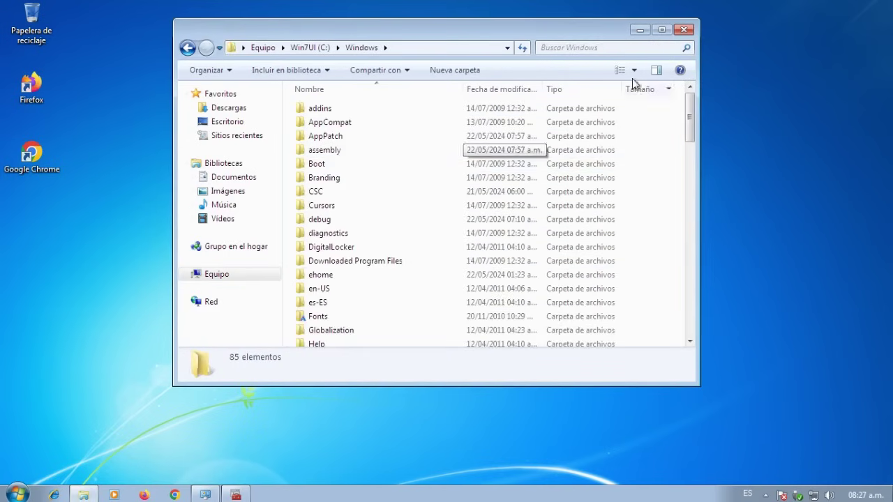
click(661, 29)
scroll(207, 253, down, 6)
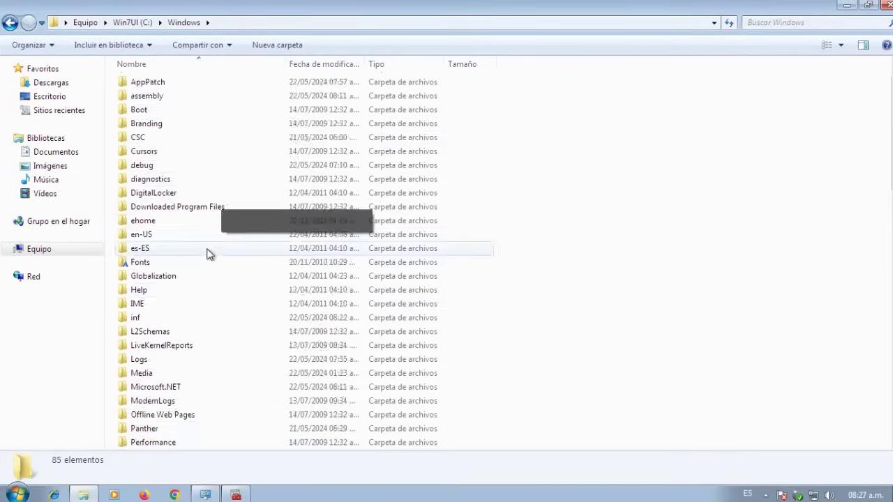
scroll(188, 349, down, 3)
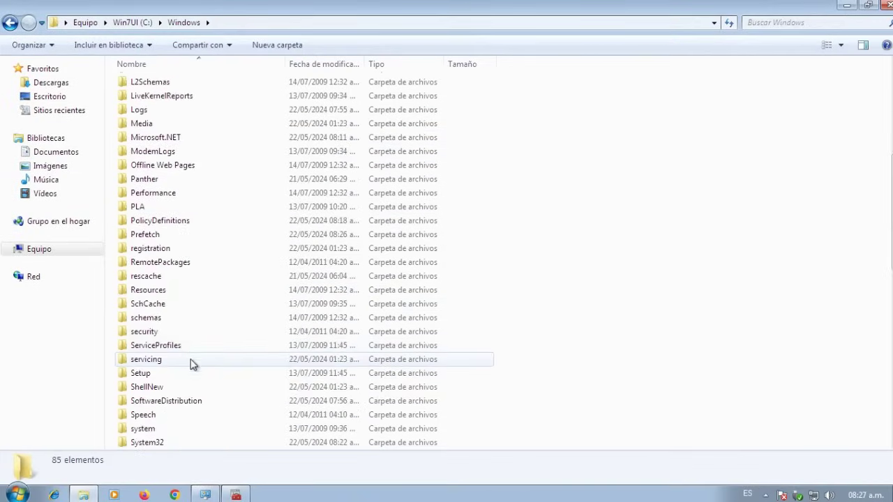
double_click(193, 318)
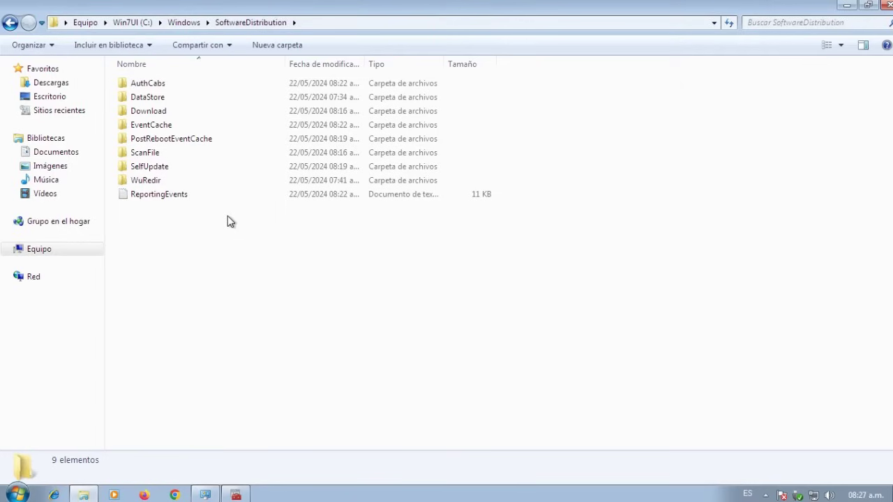
Step: Delete all contents of the SoftwareDistribution folder to the recycle bin, granting administrator permission
drag(226, 216, 171, 80)
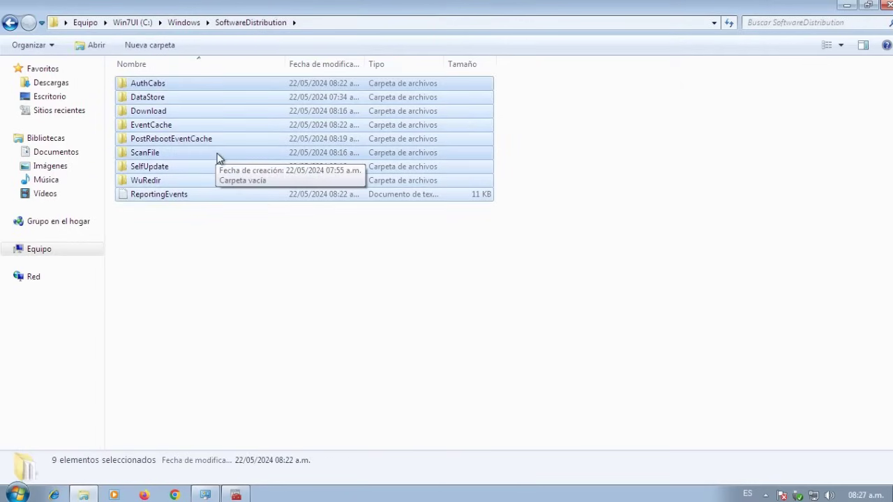
key(Delete)
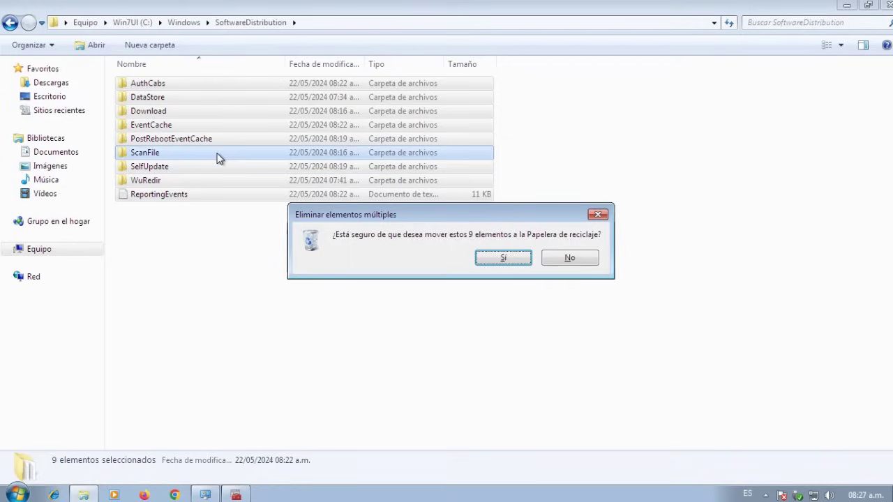
click(501, 262)
click(440, 292)
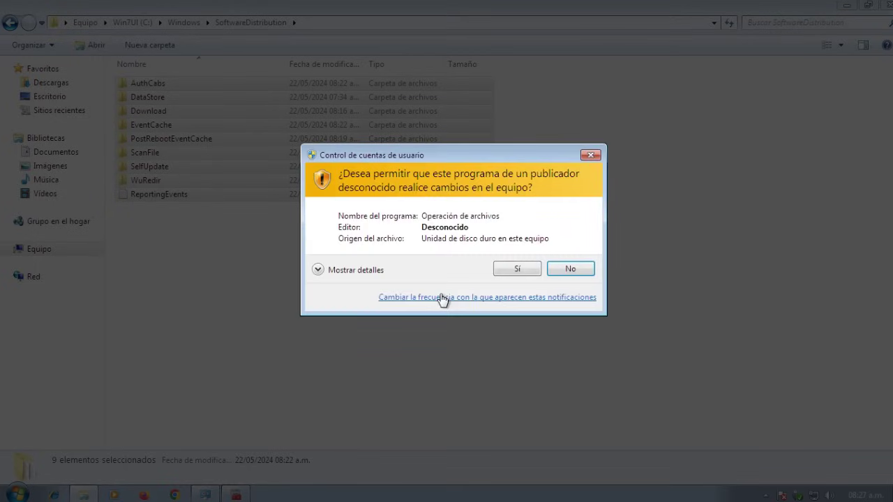
click(527, 268)
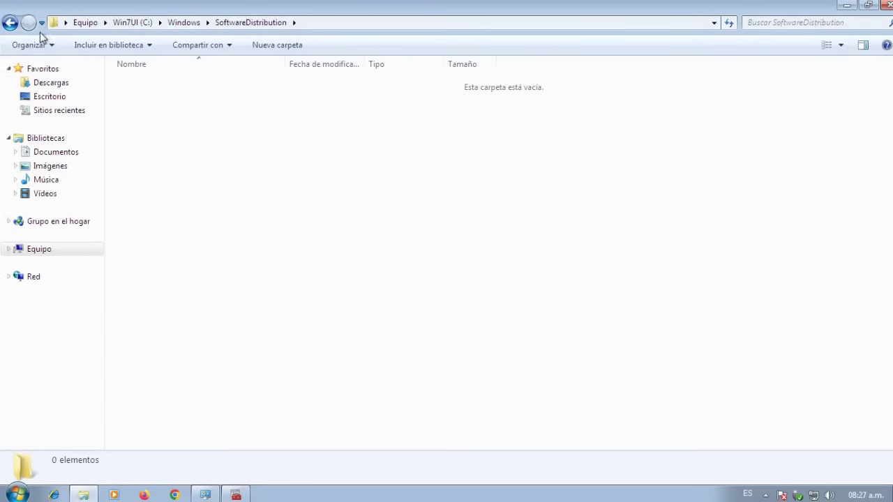
Step: Delete the catroot2 folder from Windows\System32 with administrator permission and close the file window
click(9, 23)
click(9, 23)
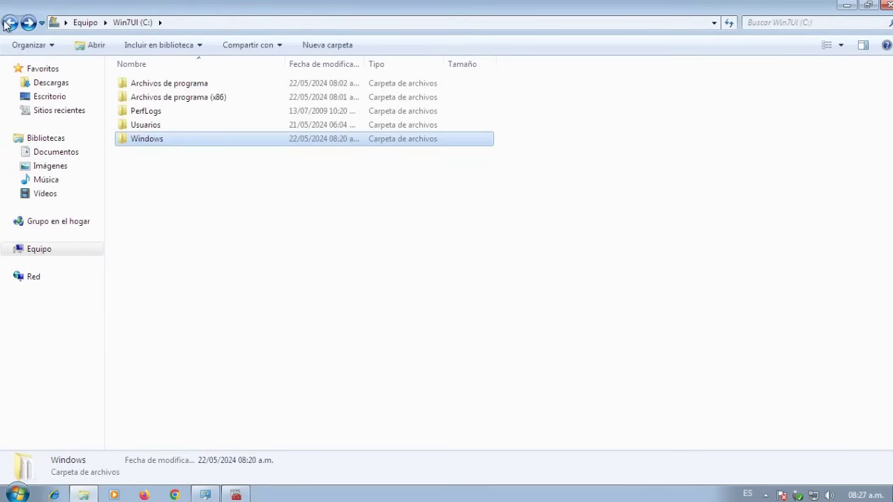
double_click(161, 141)
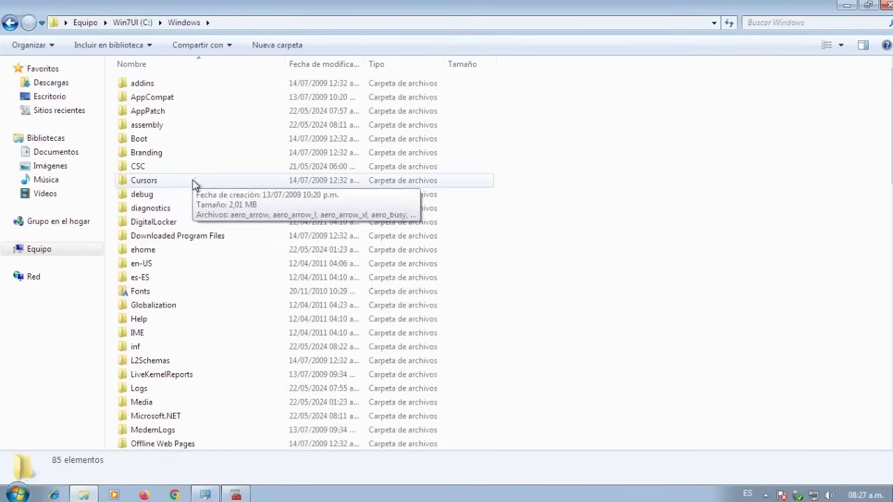
scroll(200, 241, down, 7)
scroll(194, 301, down, 4)
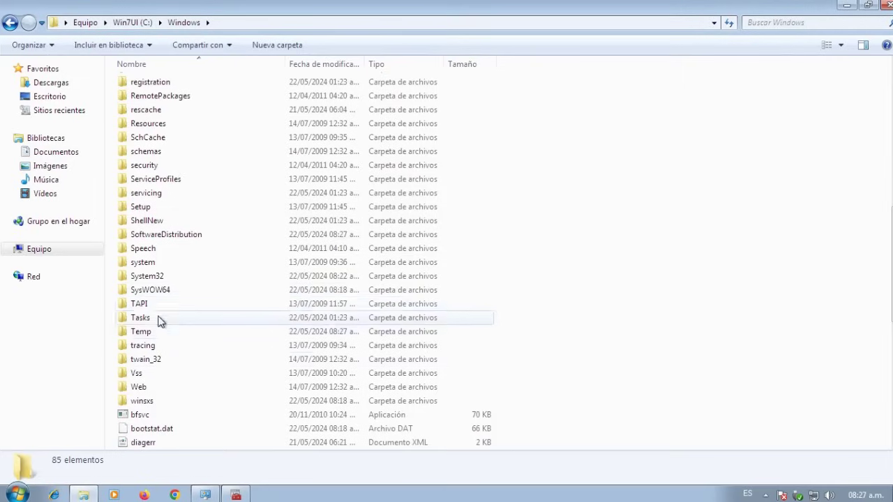
double_click(159, 276)
click(199, 169)
right_click(199, 169)
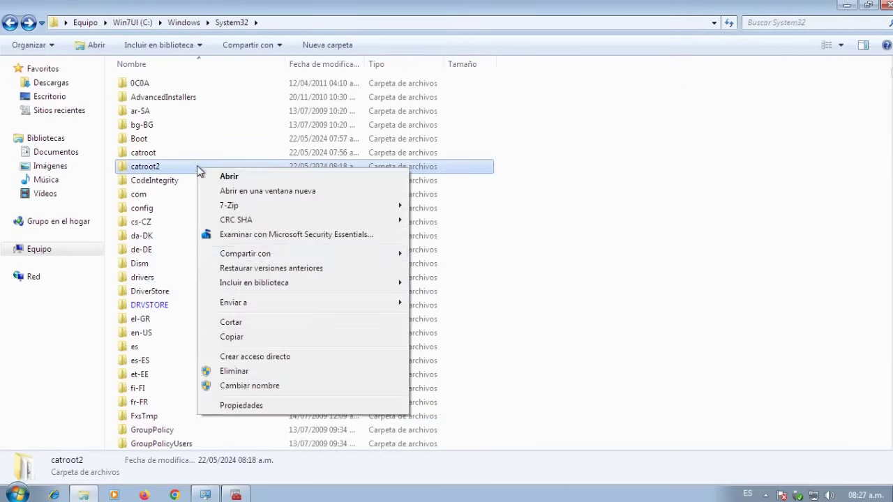
click(366, 374)
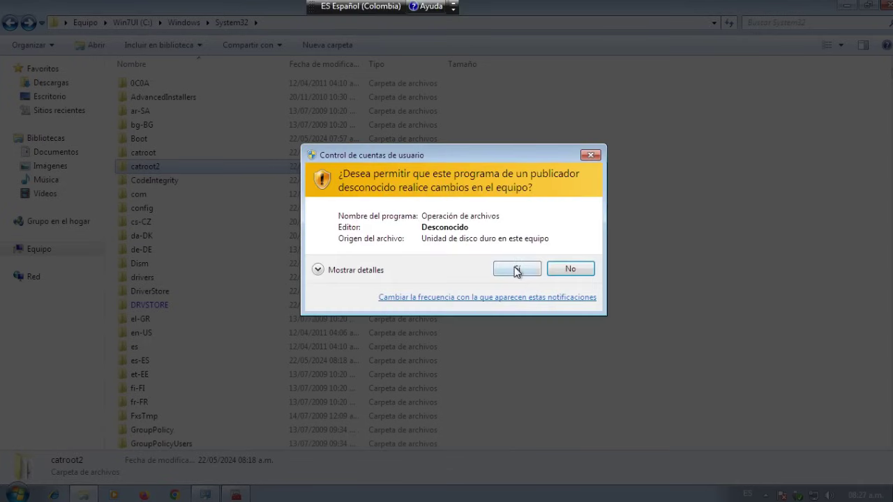
click(514, 270)
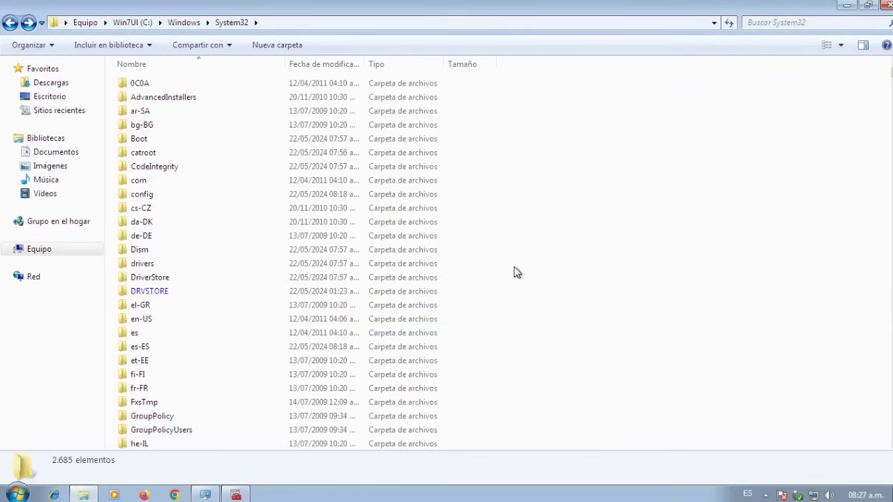
click(888, 7)
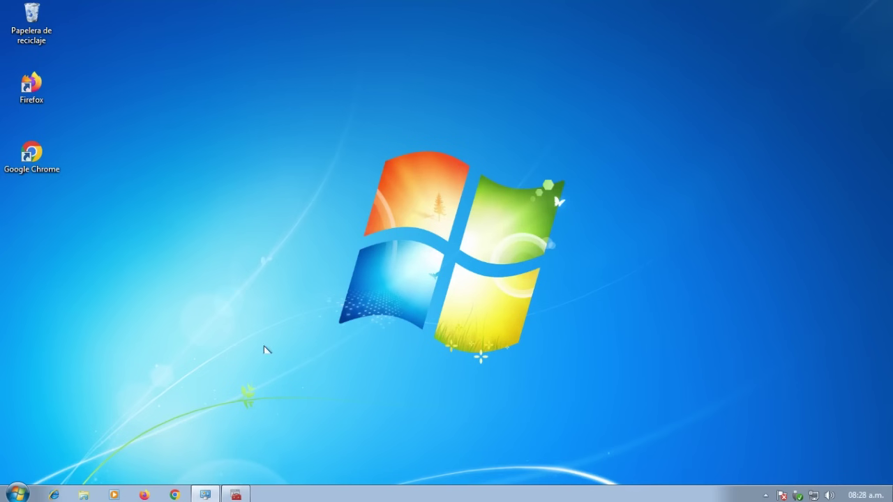
Step: Return to the services console and start the Servicios de cifrado service from its properties
click(237, 494)
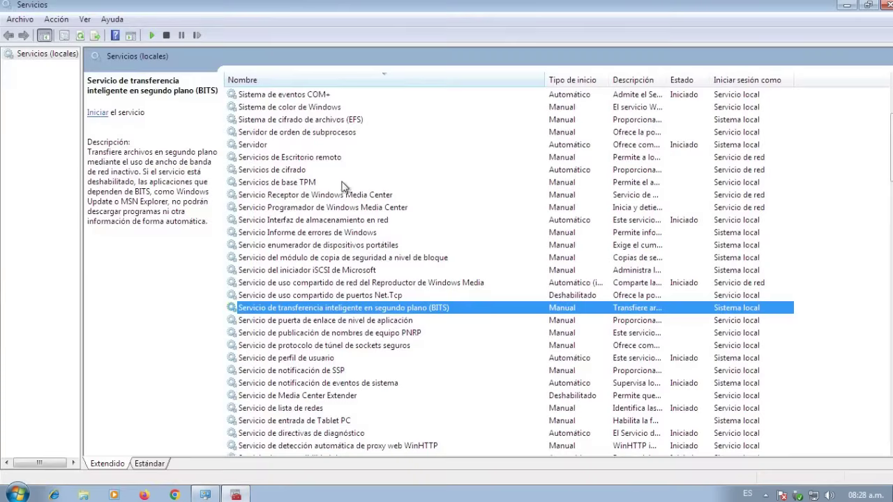
double_click(286, 170)
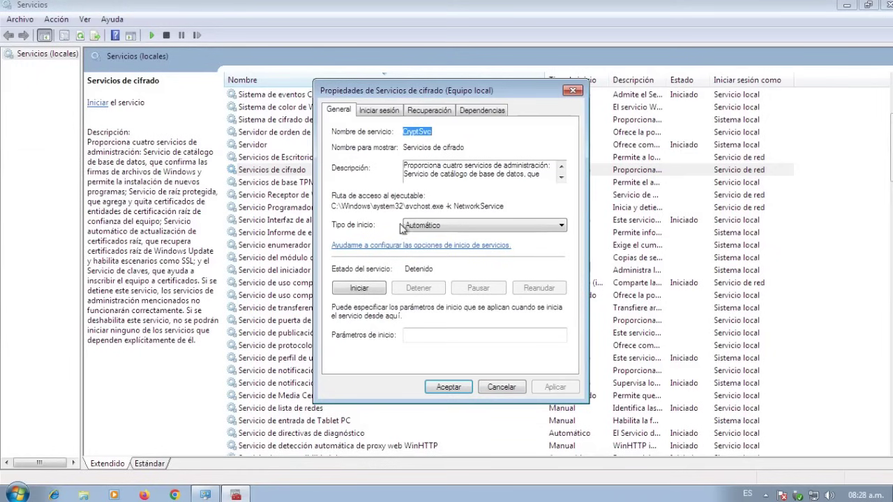
click(375, 288)
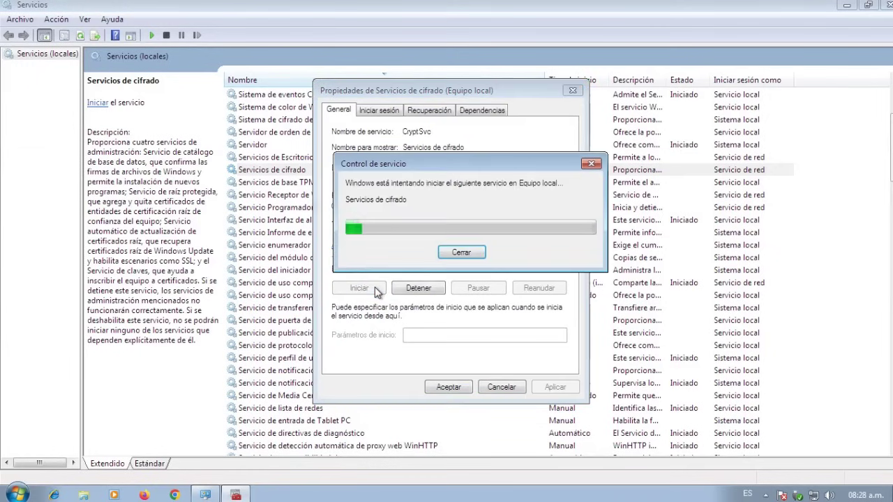
click(446, 386)
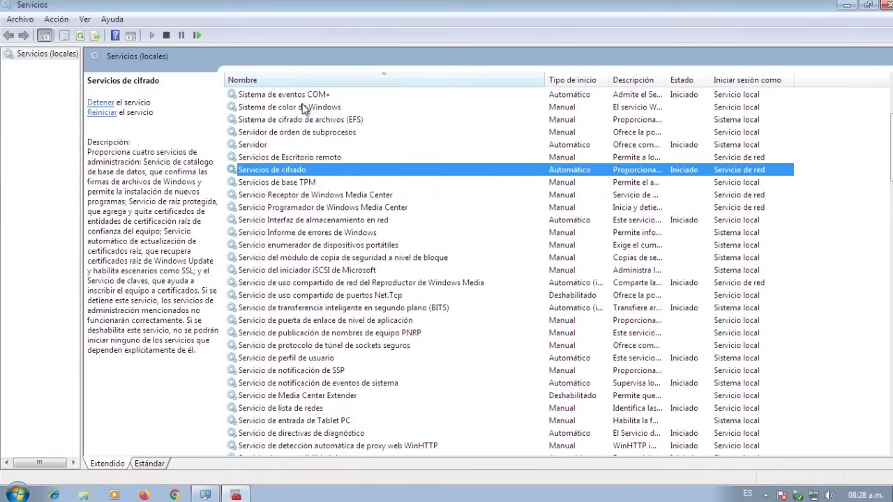
Step: Check the Windows Update service's properties and close them without changes
scroll(315, 172, up, 3)
scroll(289, 101, up, 1)
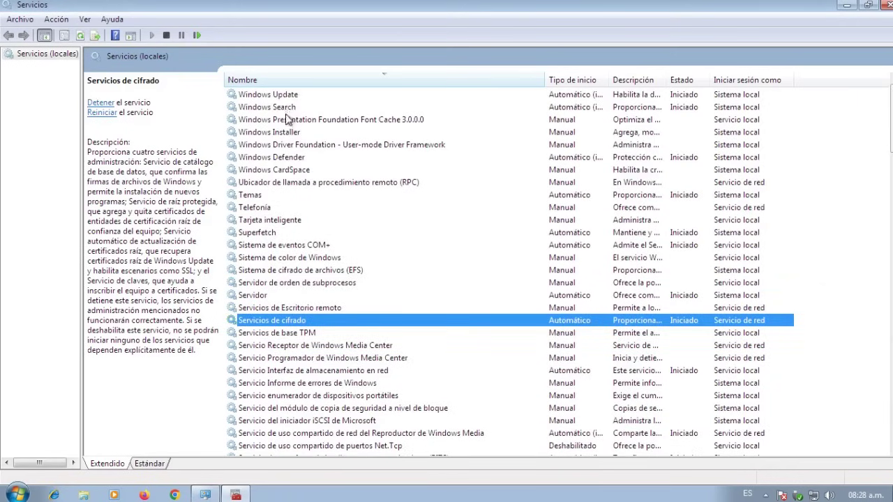
double_click(276, 95)
key(Escape)
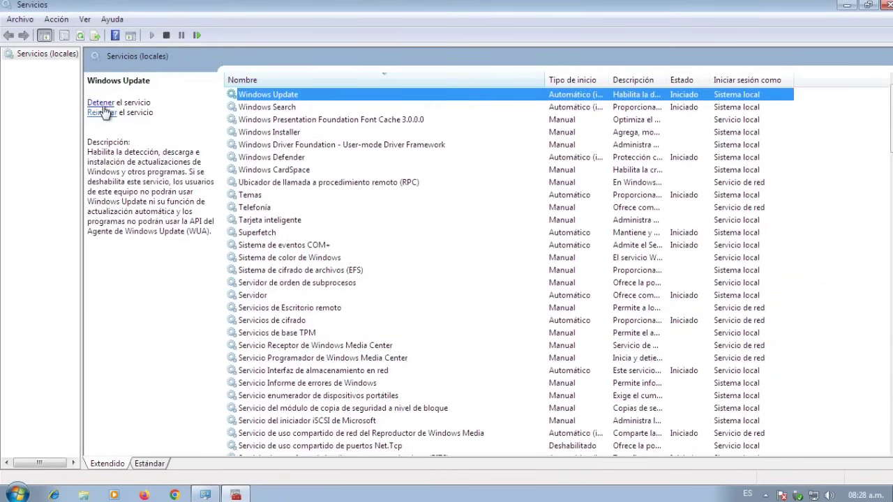
Step: Stop the Windows Update service in the services console
click(101, 103)
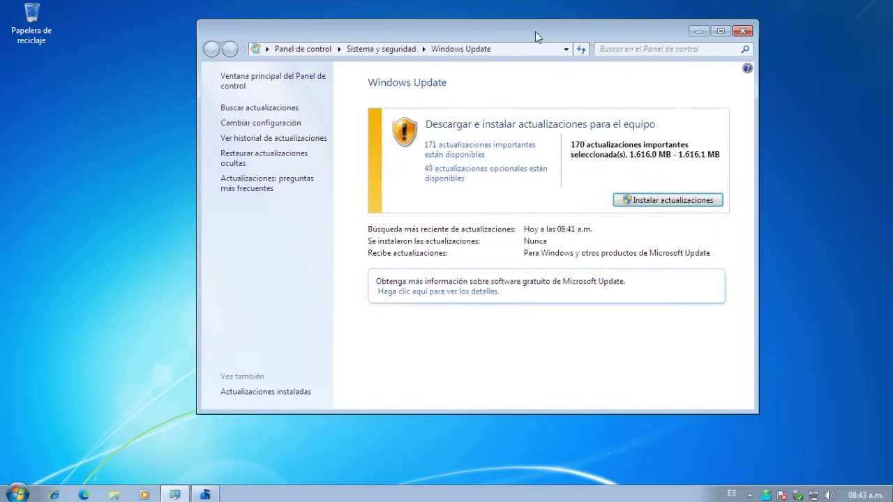
Step: Review the important updates offered by Windows Update, from the .NET Framework packages through the end of the list
drag(535, 31, 501, 34)
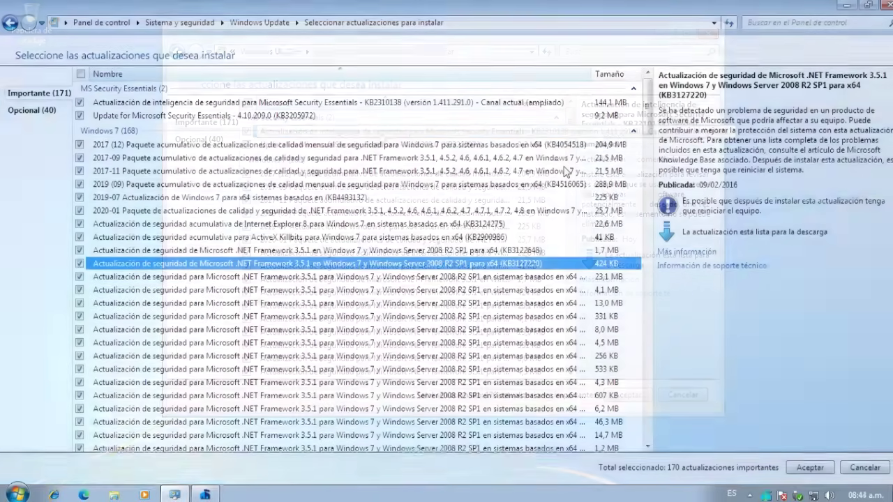
key(Up)
key(Up)
key(Up)
key(Up)
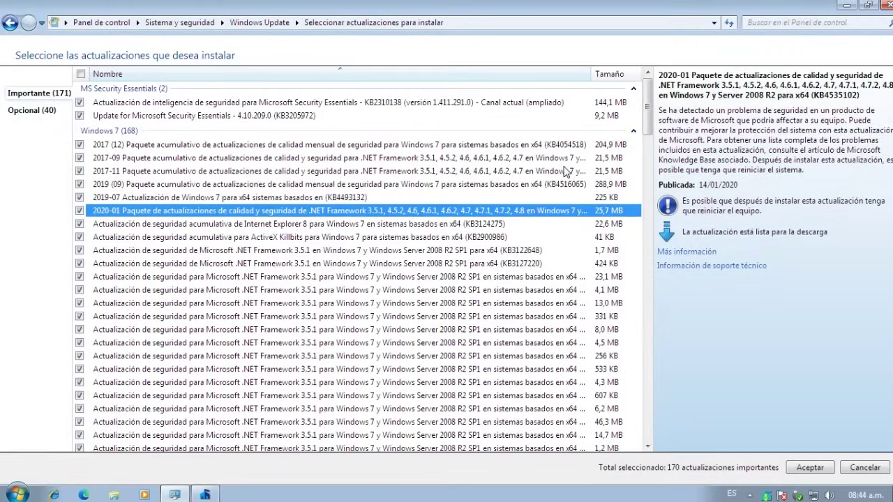
key(Up)
key(Down)
key(Down)
key(Up)
drag(648, 129, 537, 421)
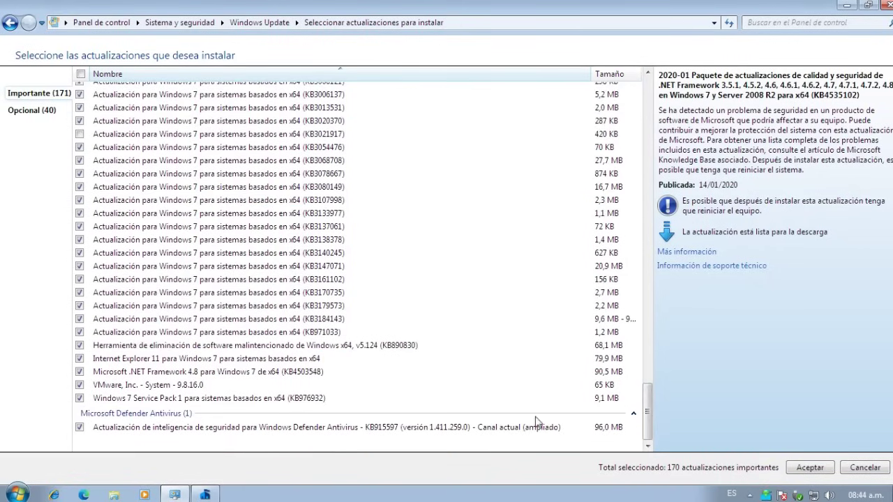
Step: Exclude the VMware, Inc. - System - 9.8.16.0 driver from the important updates selected for installation
click(296, 279)
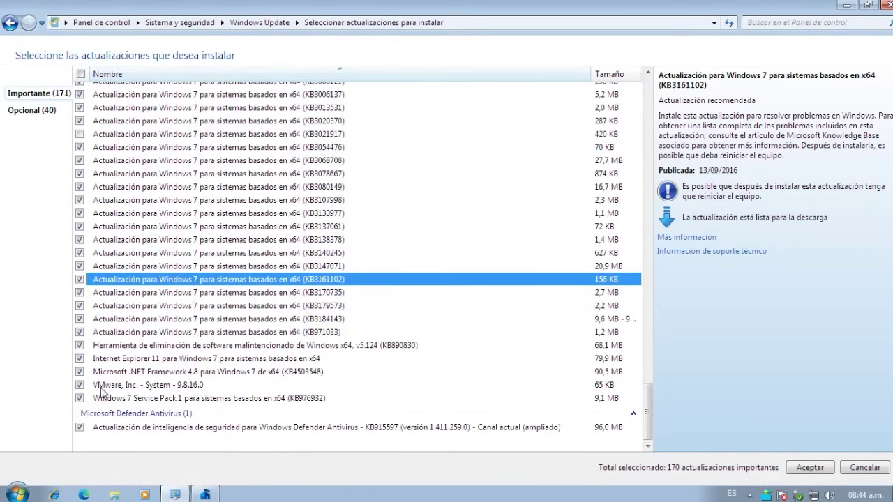
click(80, 385)
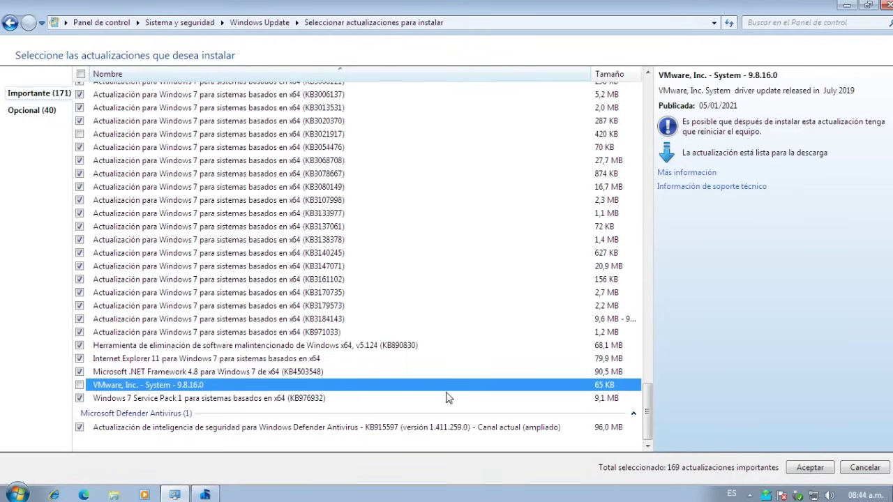
drag(649, 422, 649, 410)
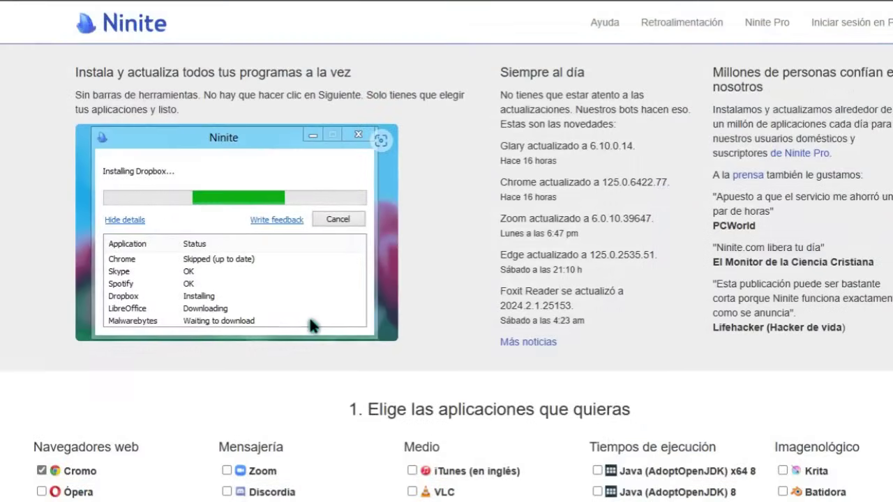
Step: Download a Ninite installer that includes Chrome and Firefox from the Ninite website
scroll(314, 327, down, 3)
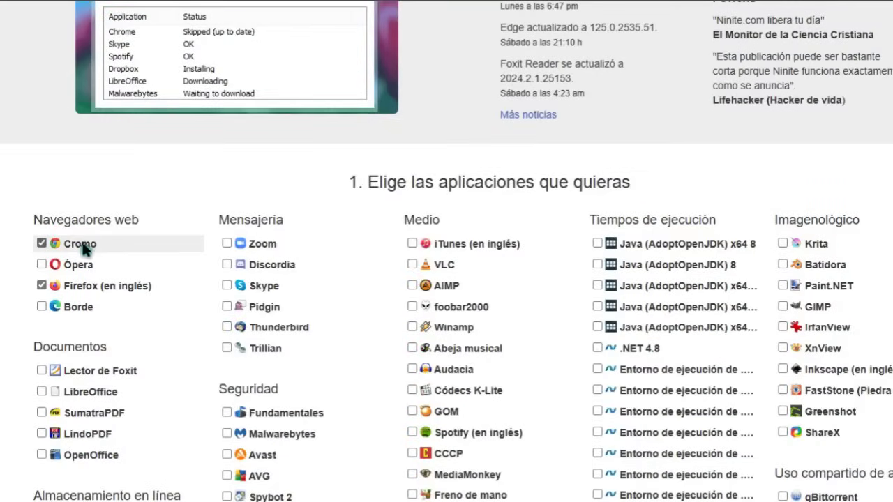
scroll(214, 297, up, 3)
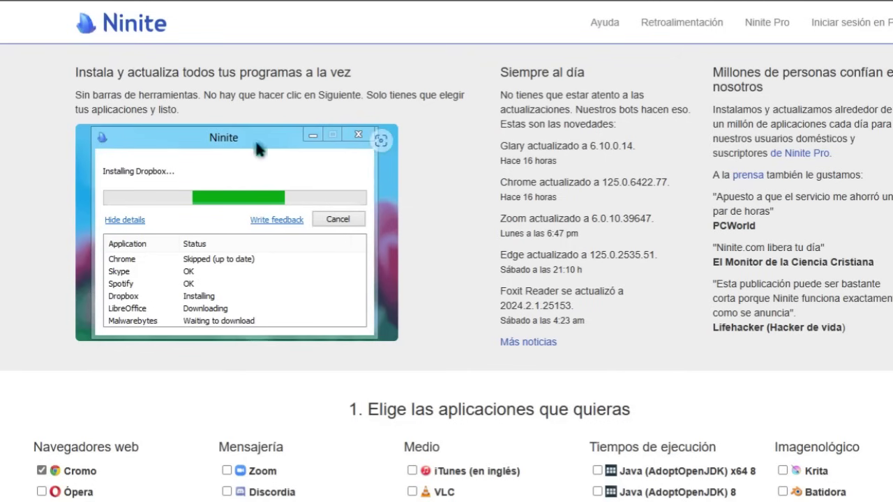
scroll(351, 296, down, 5)
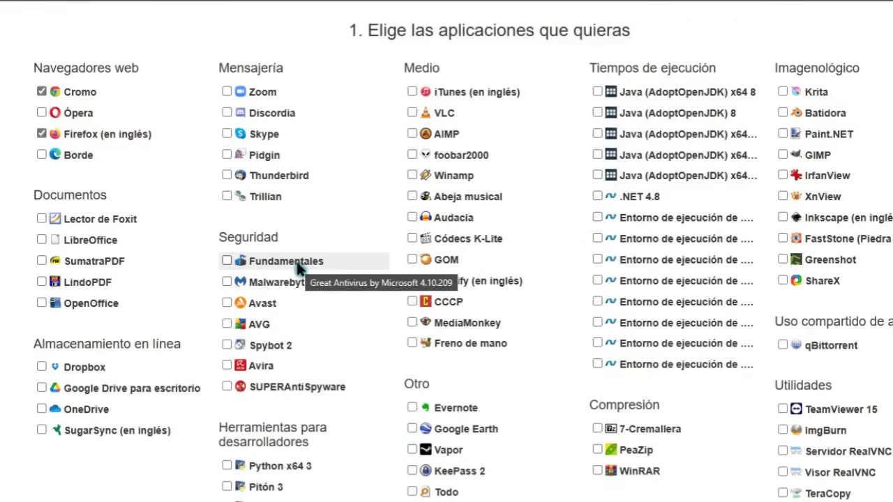
scroll(296, 268, down, 4)
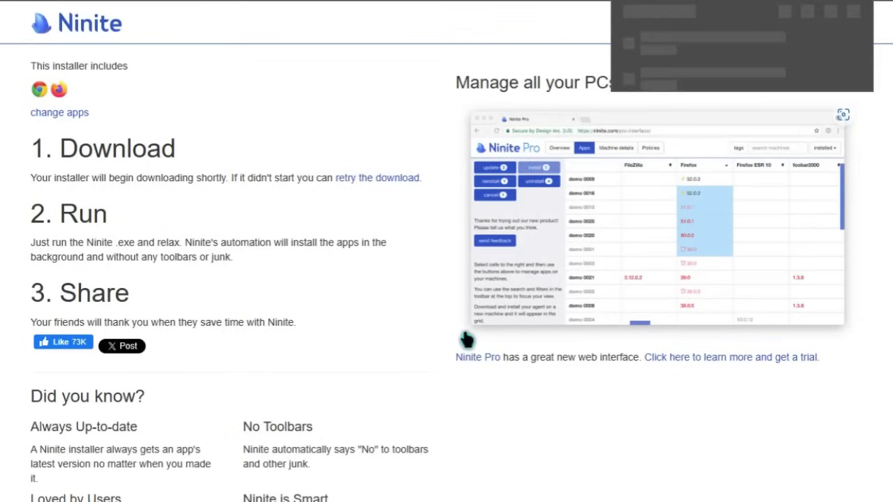
click(776, 70)
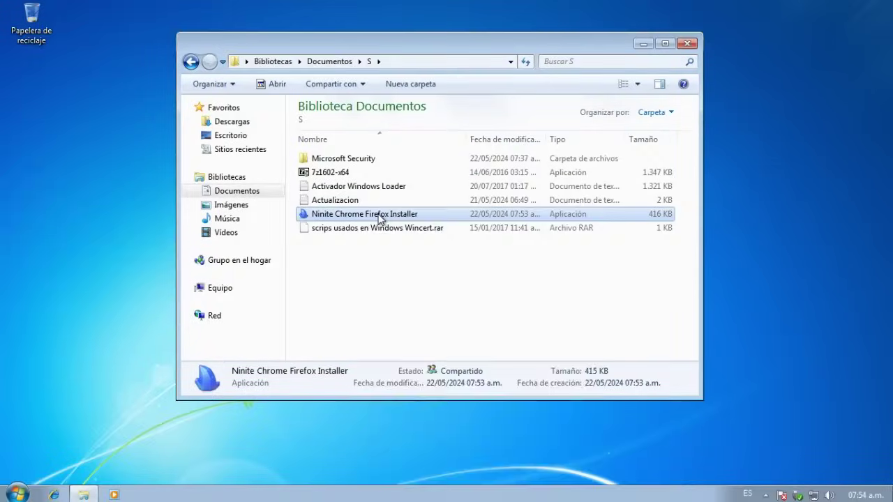
Step: Try to run Ninite Chrome Firefox Installer as administrator, and start the SHA2 signature update from the Ninite help page
right_click(376, 213)
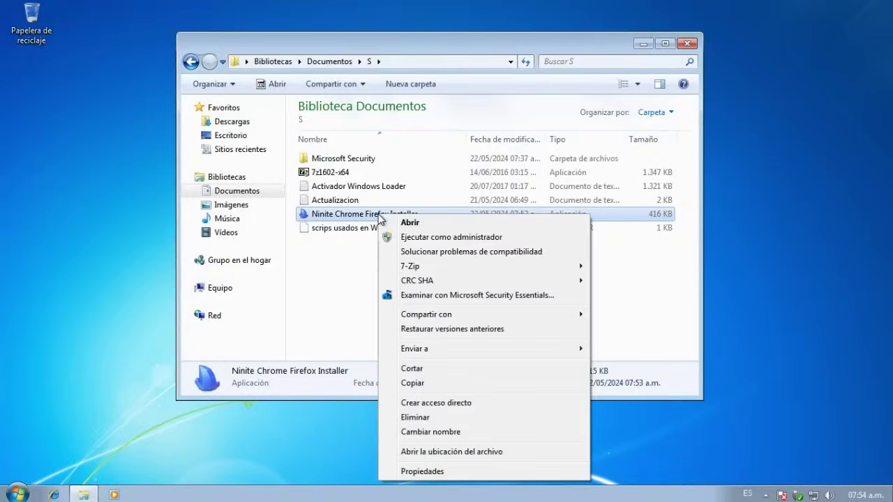
click(391, 233)
click(489, 254)
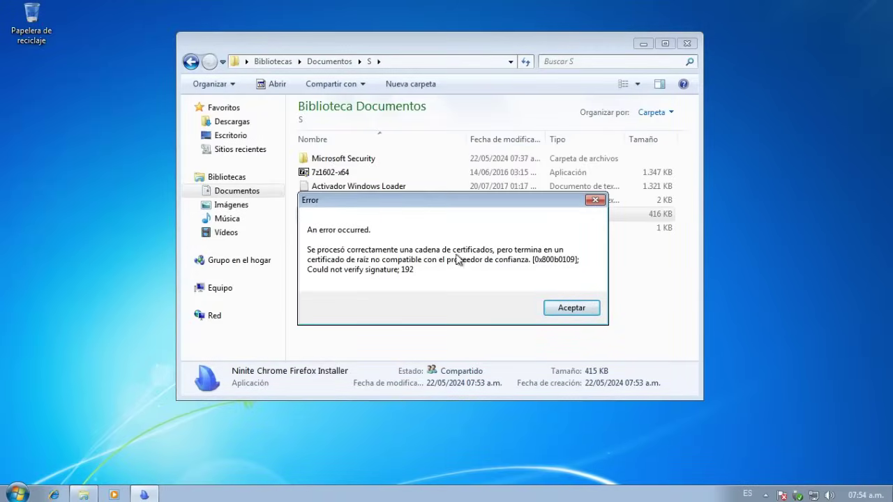
click(570, 308)
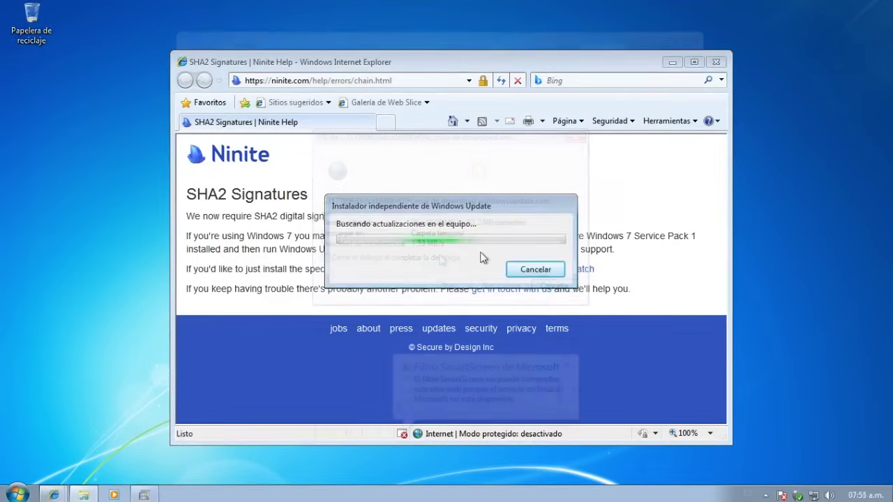
click(474, 301)
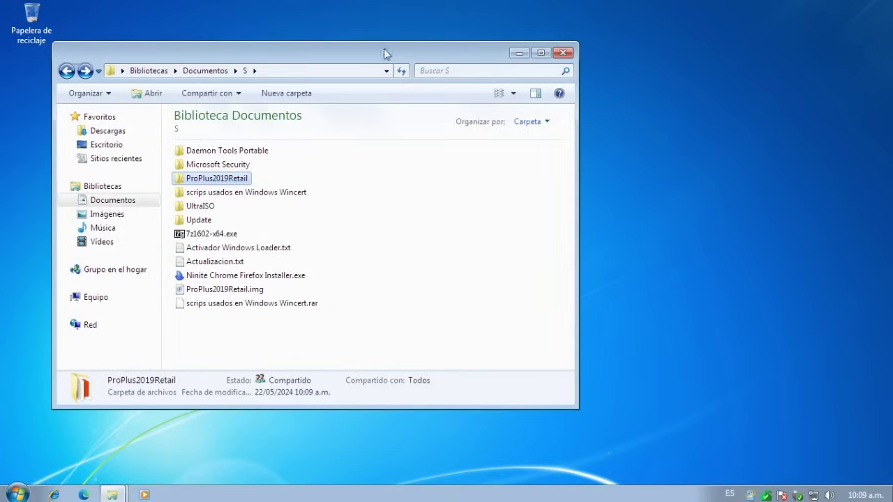
Step: Try to install Office with Setup64.exe from the ProPlus2019Retail\Office folder, granting administrator permission
drag(384, 54, 468, 52)
double_click(305, 177)
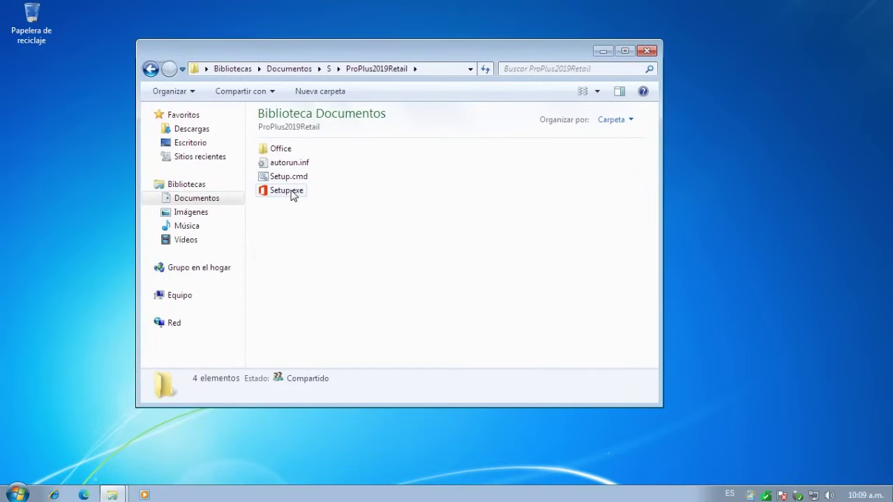
double_click(282, 148)
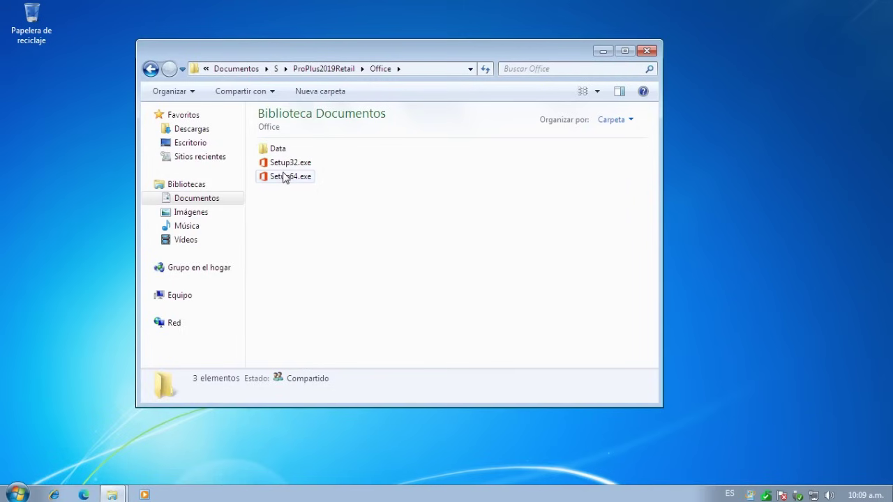
click(284, 176)
double_click(284, 176)
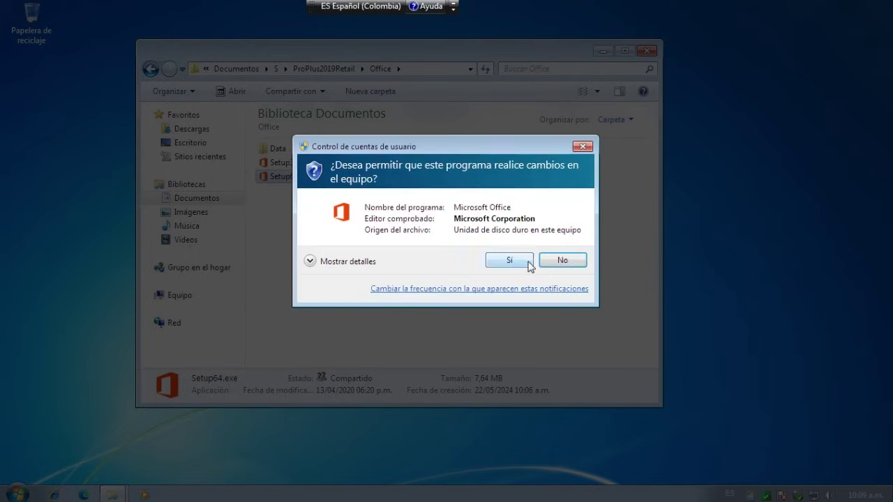
click(523, 264)
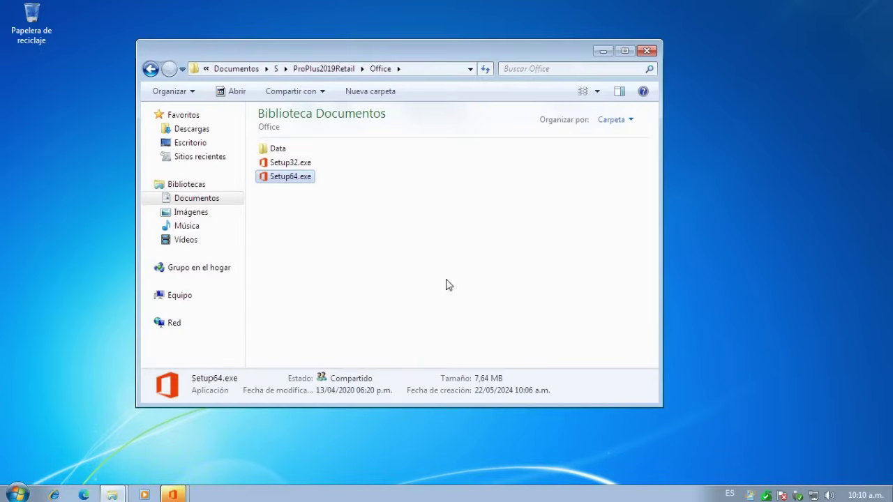
Step: Bring up the Office setup's message about Windows requirements, read it and close it
click(174, 495)
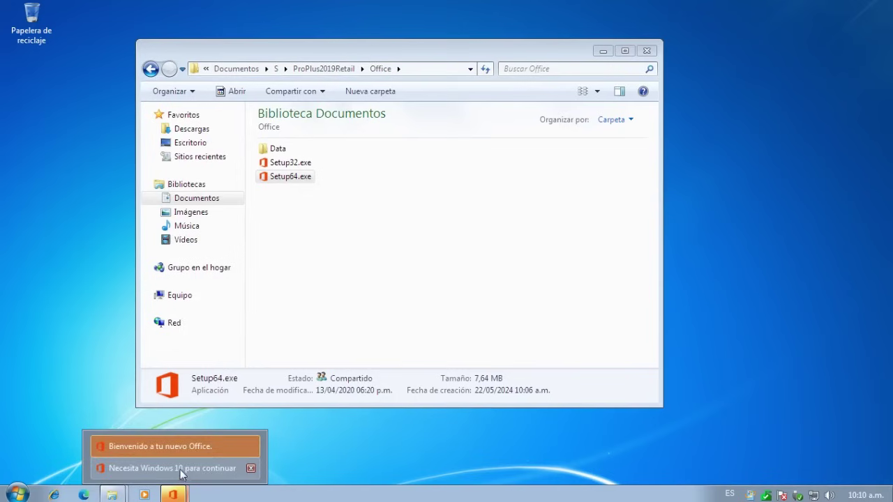
click(179, 446)
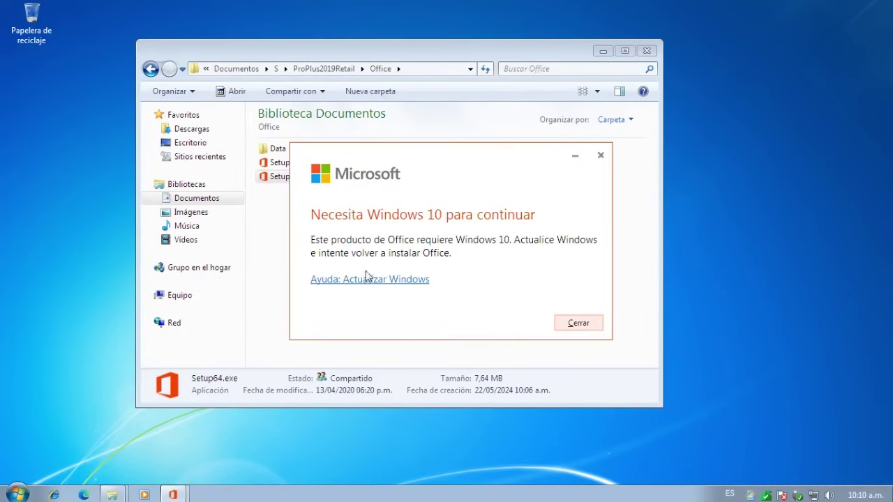
drag(315, 241, 339, 255)
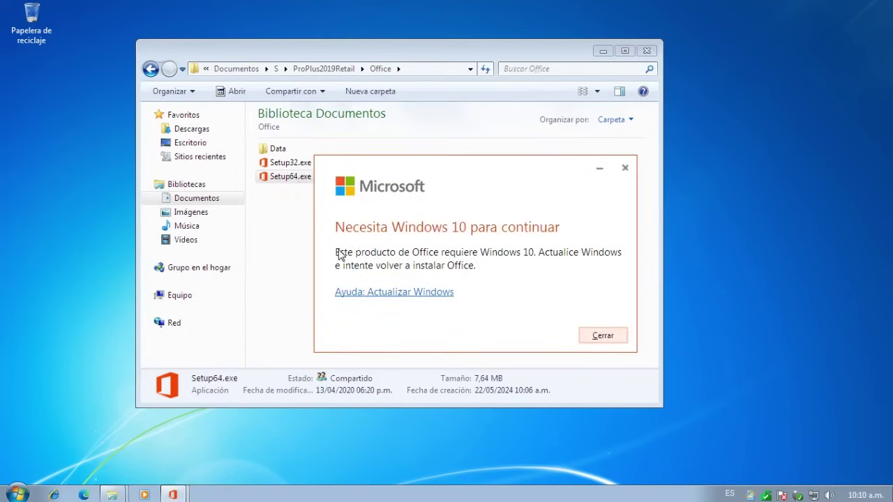
click(602, 336)
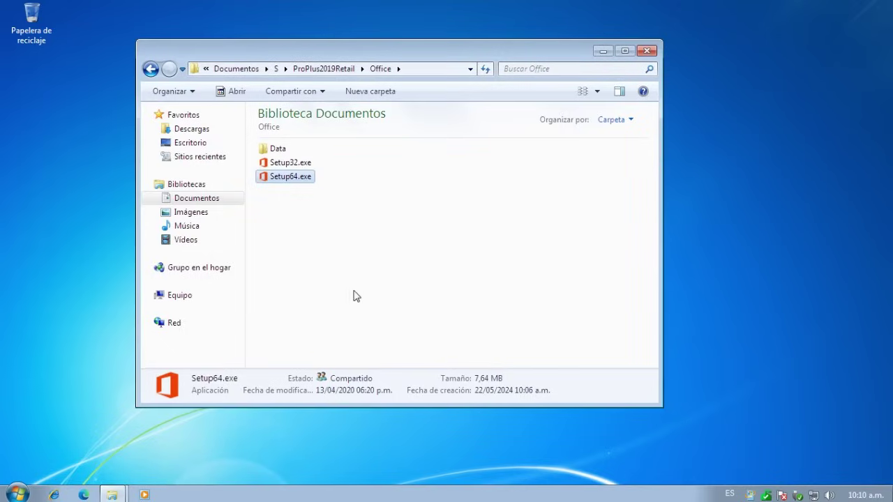
Step: Delete the ProPlus2019Retail folder and the ProPlus2019Retail.img file from the S documents folder
click(151, 69)
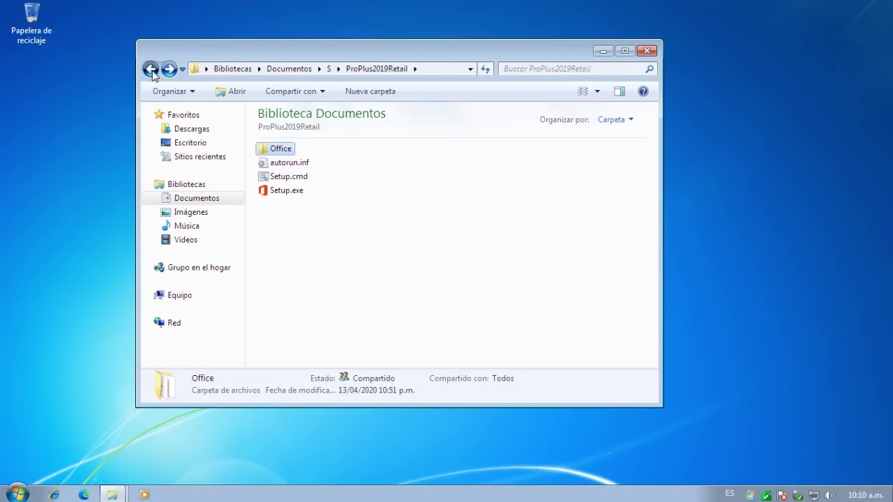
click(150, 69)
mouse_move(307, 183)
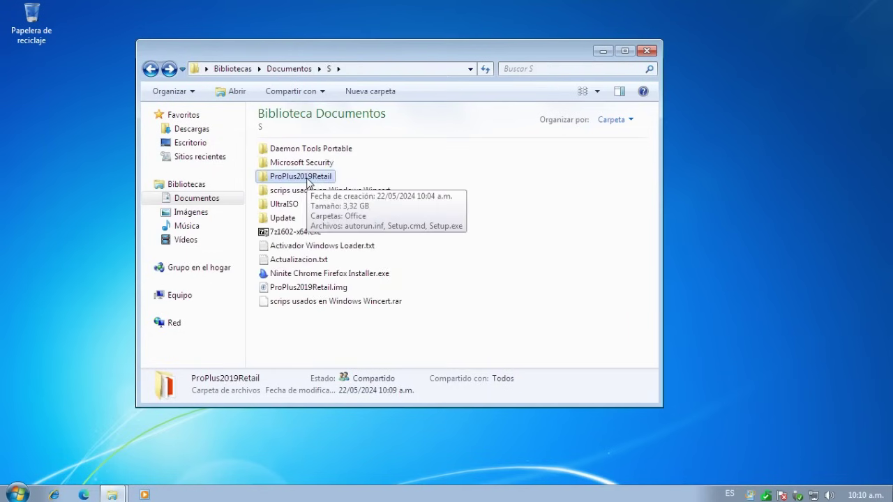
ctrl+click(313, 289)
right_click(317, 290)
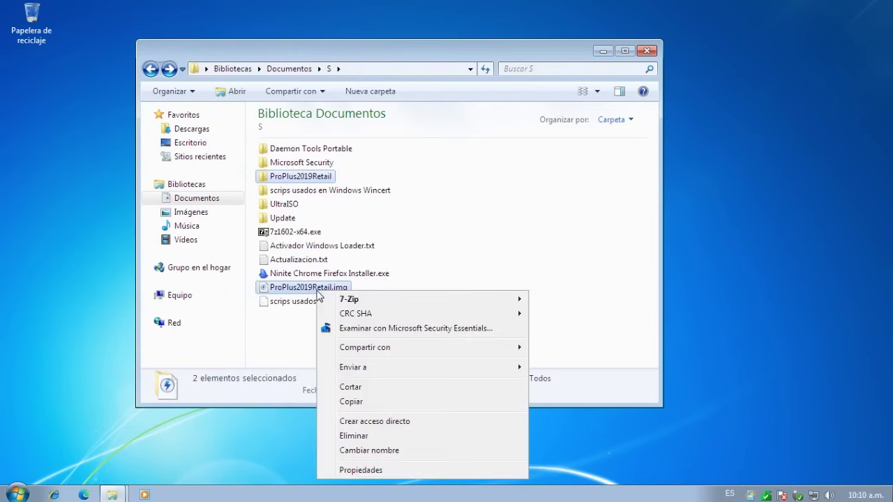
click(353, 436)
click(506, 258)
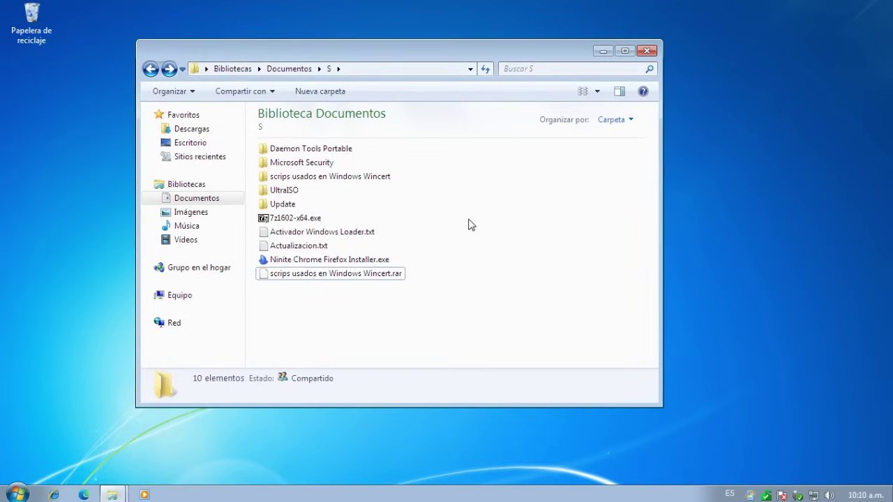
Step: Close the file window, and check Microsoft Edge's Windows compatibility notice before closing the browser
click(646, 53)
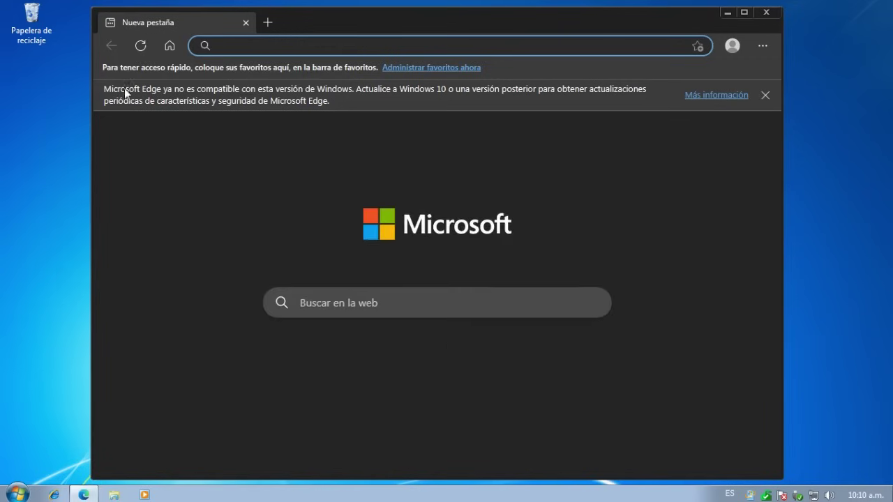
click(766, 12)
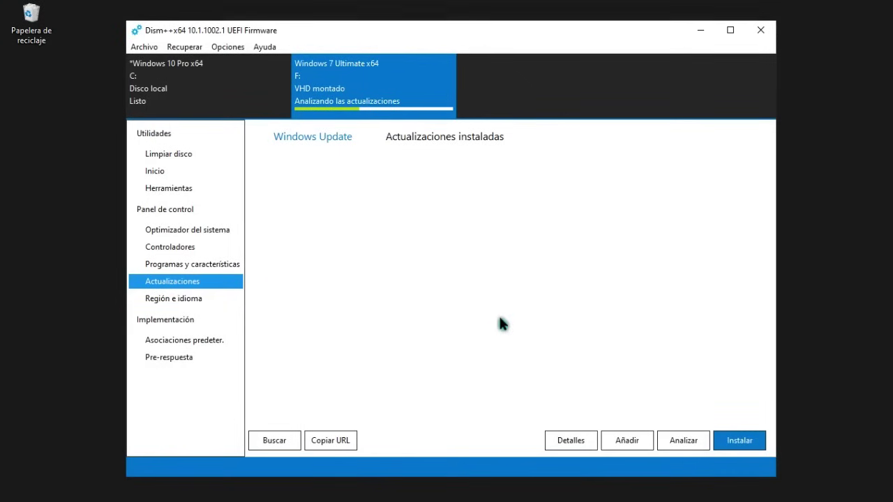
Step: Review the security, critical and feature-pack updates Dism++ lists for the mounted Windows 7 Ultimate x64 image
scroll(427, 219, down, 1)
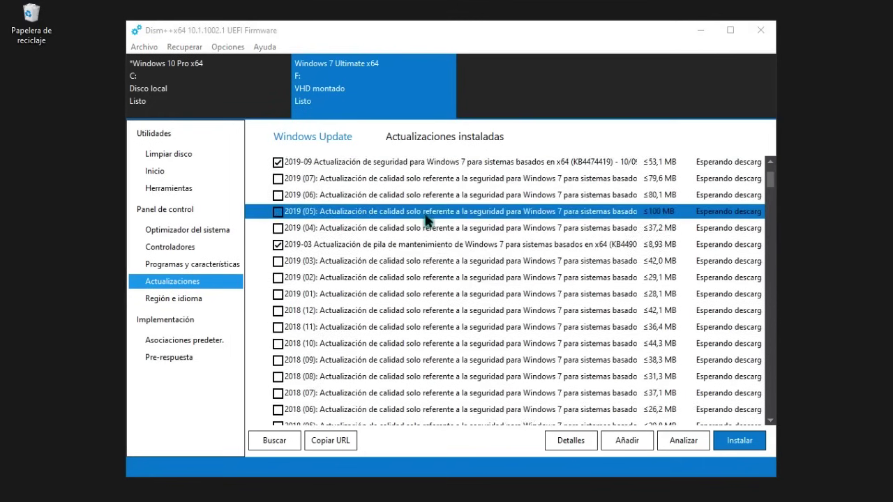
drag(770, 180, 768, 417)
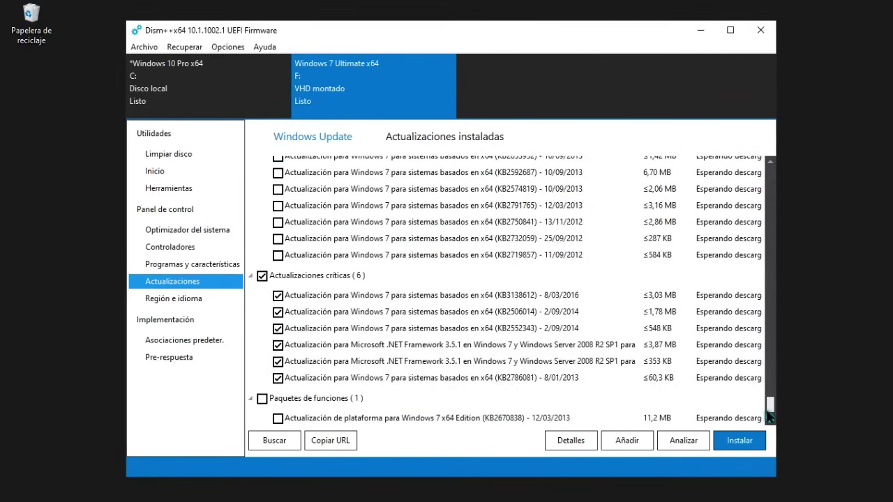
scroll(502, 380, up, 1)
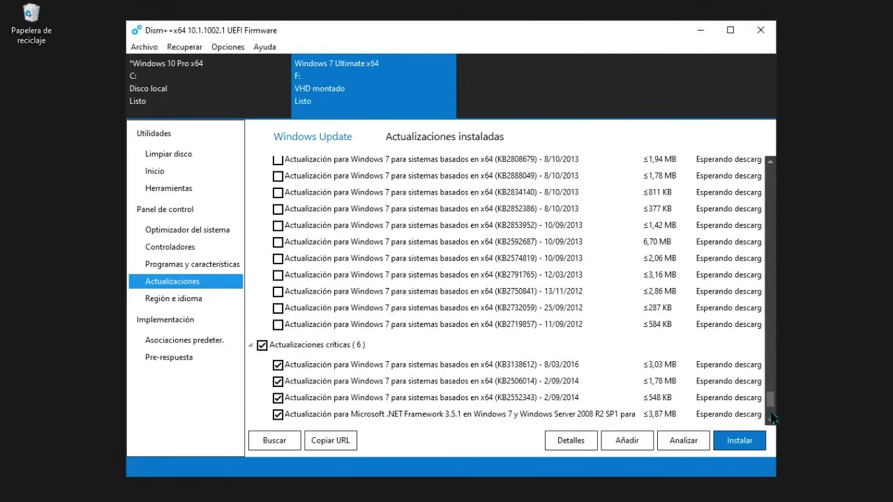
drag(770, 401, 770, 174)
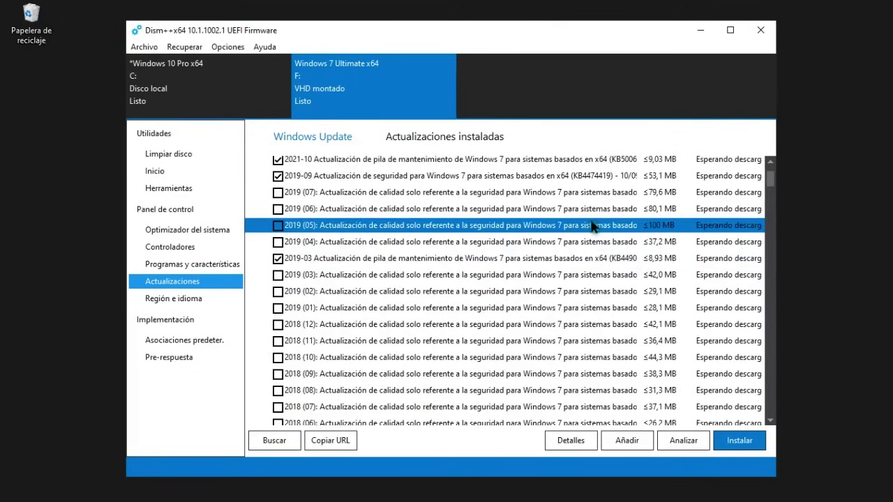
scroll(759, 213, down, 1)
scroll(759, 213, up, 1)
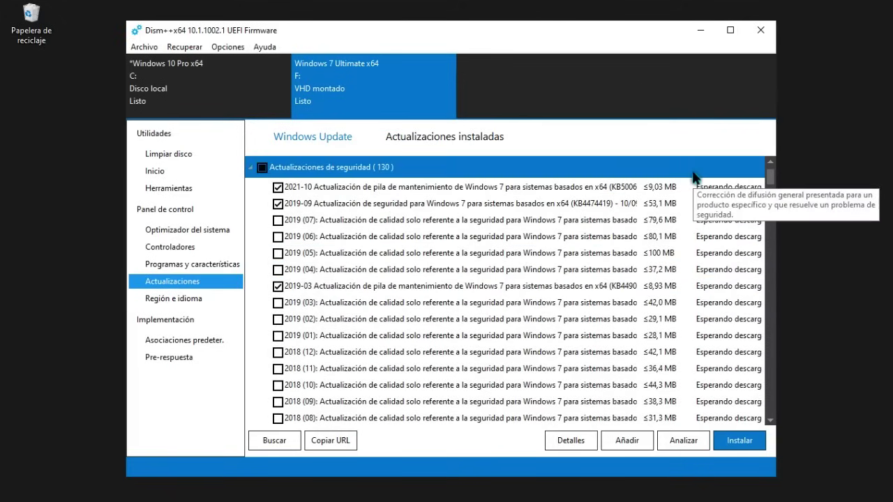